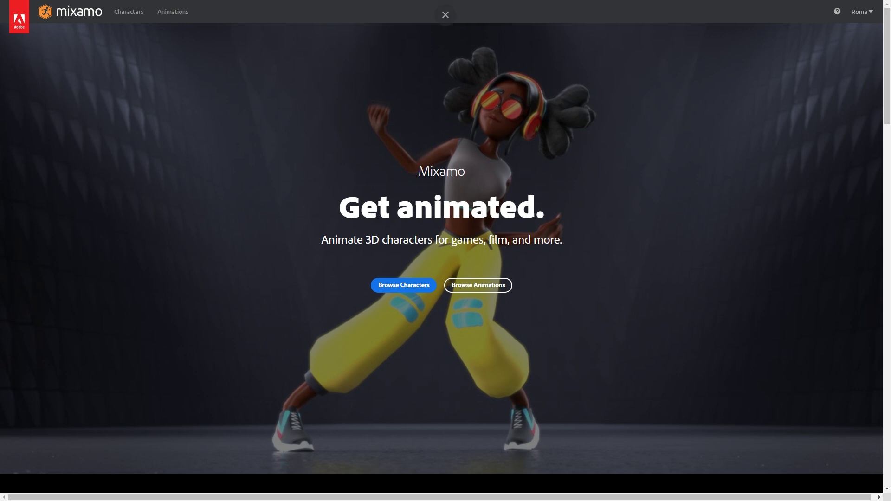
Open Mixamo's Animations library and orbit the X Bot preview to a three-quarter view.
mouse_move(446, 14)
scroll(258, 126, down, 10)
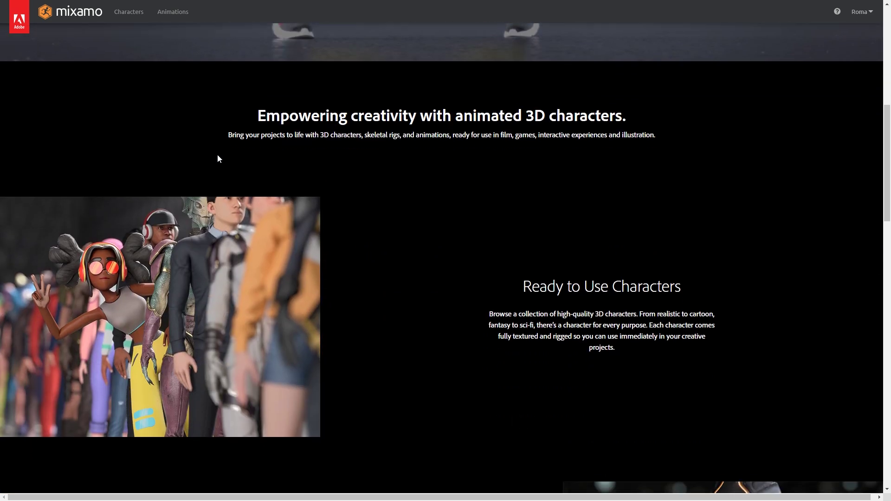
scroll(220, 157, down, 5)
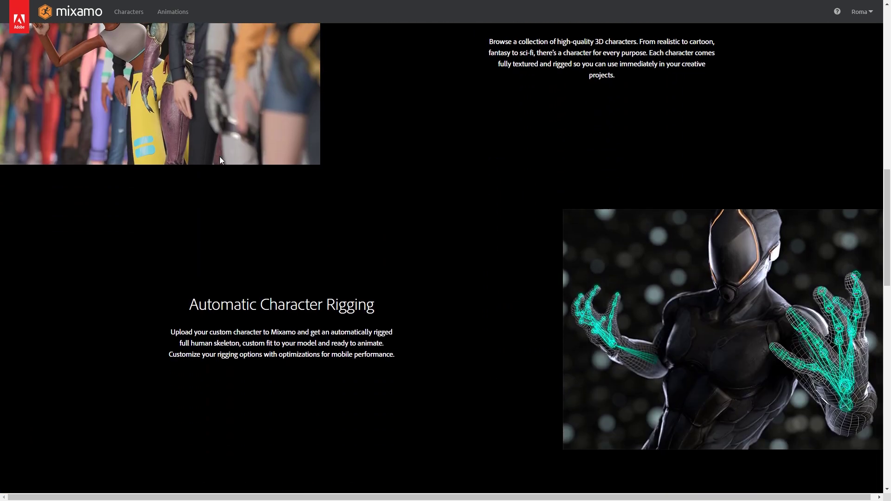
scroll(220, 160, down, 3)
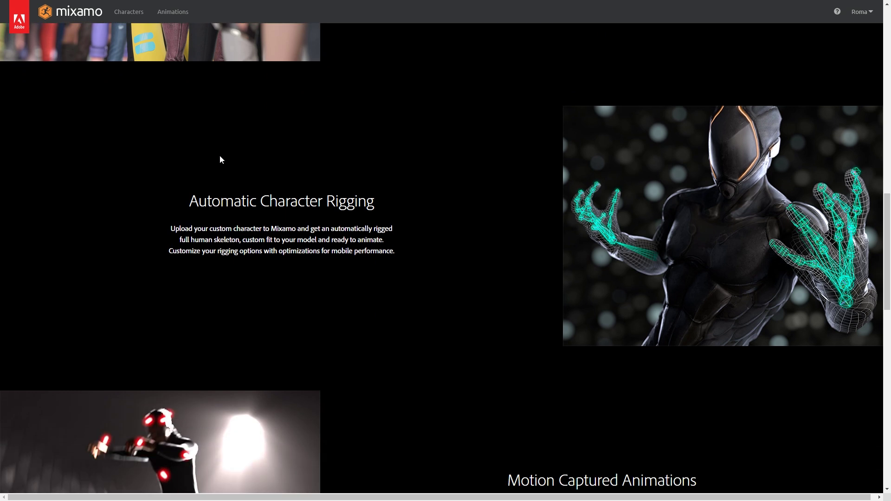
scroll(446, 258, down, 2)
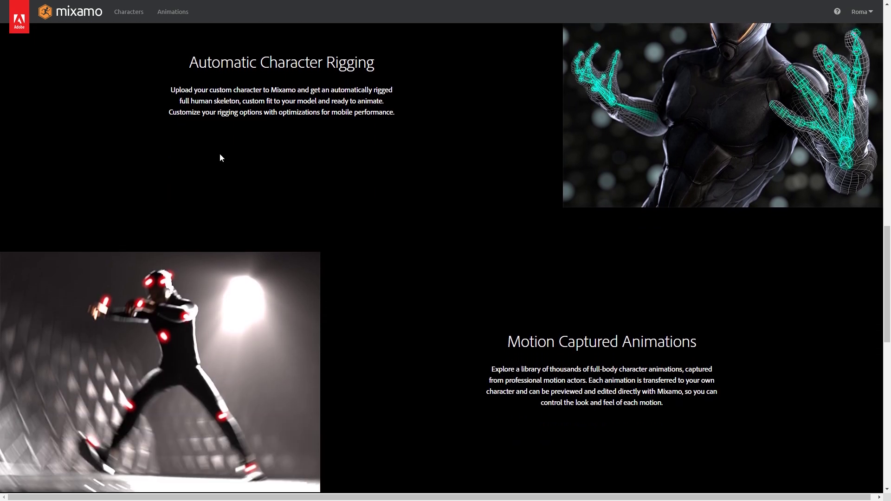
scroll(220, 158, up, 3)
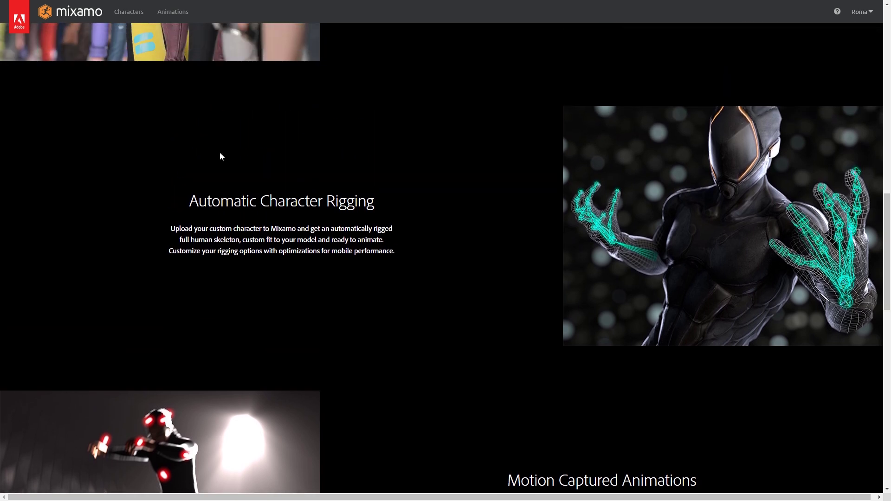
scroll(220, 157, up, 1)
scroll(220, 157, up, 1)
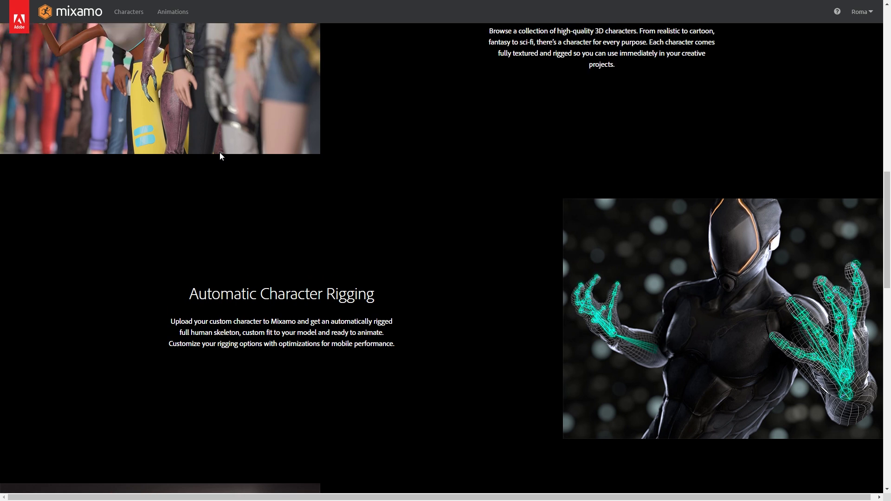
scroll(220, 154, up, 3)
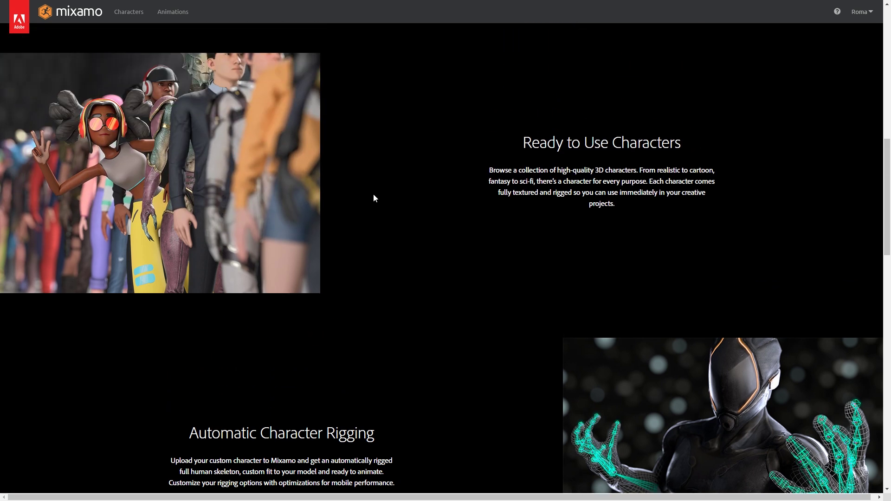
scroll(374, 198, up, 10)
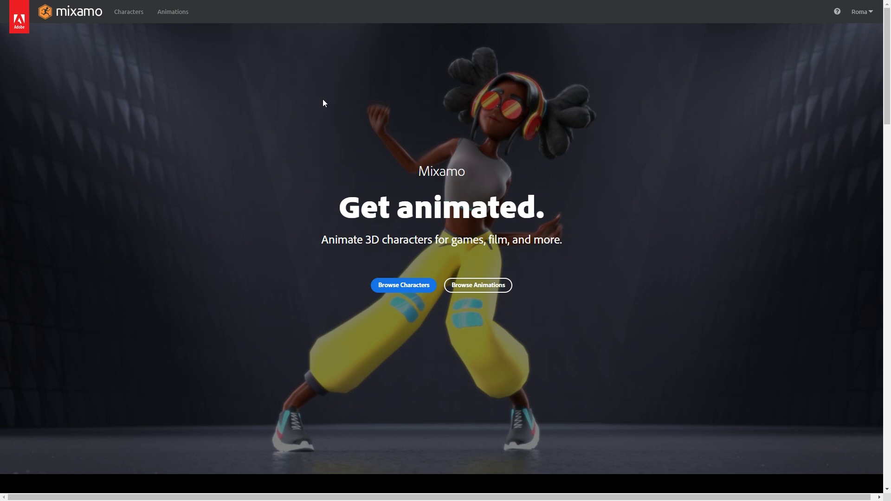
click(480, 291)
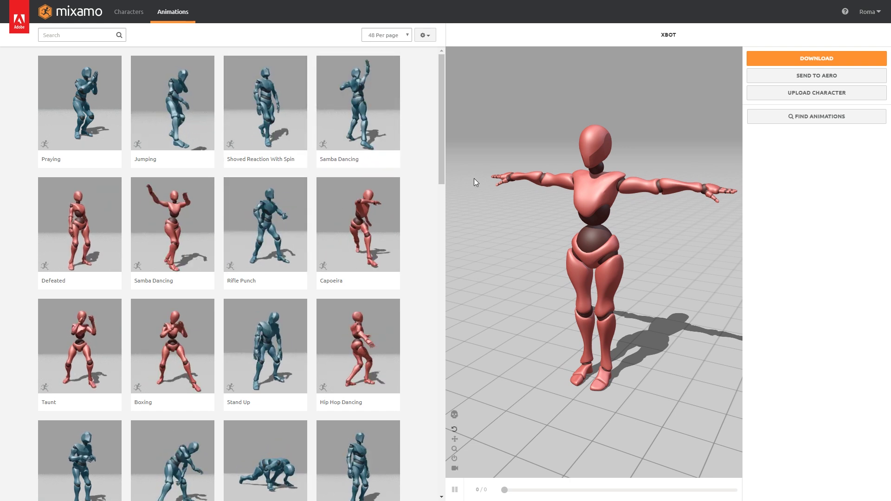
drag(474, 179, 606, 222)
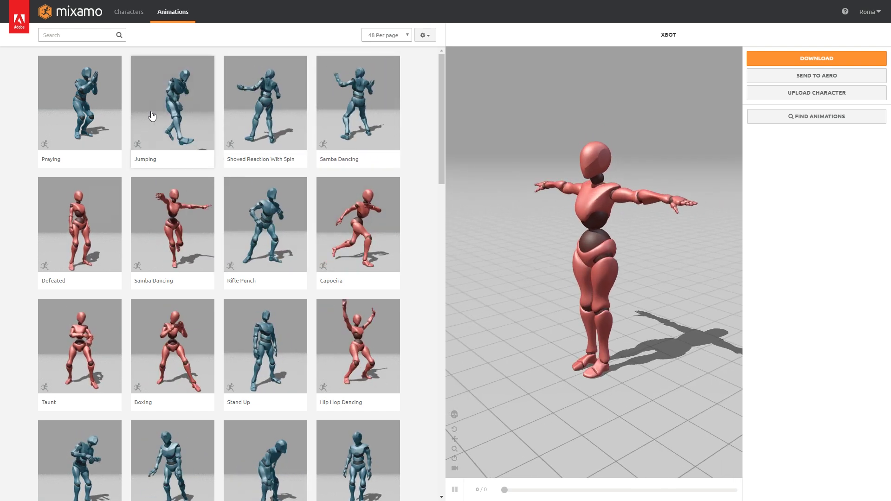
Look through the Characters library, then return to the Animations library.
click(130, 17)
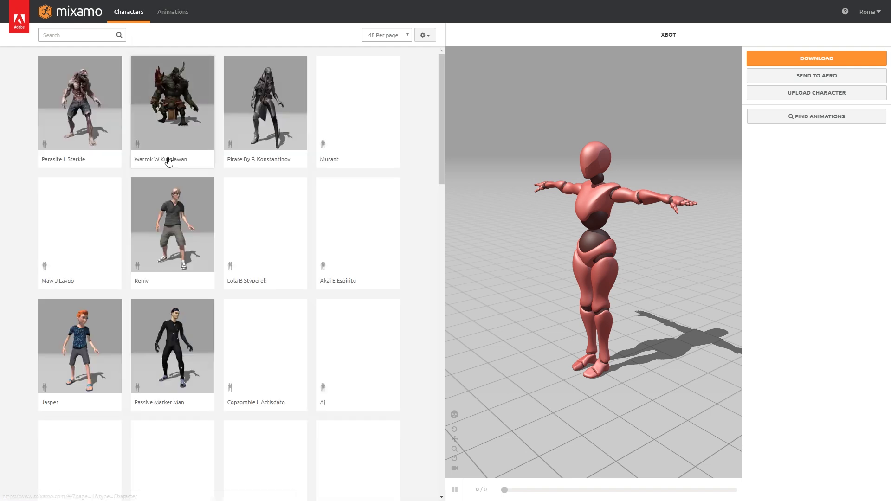
scroll(217, 171, down, 8)
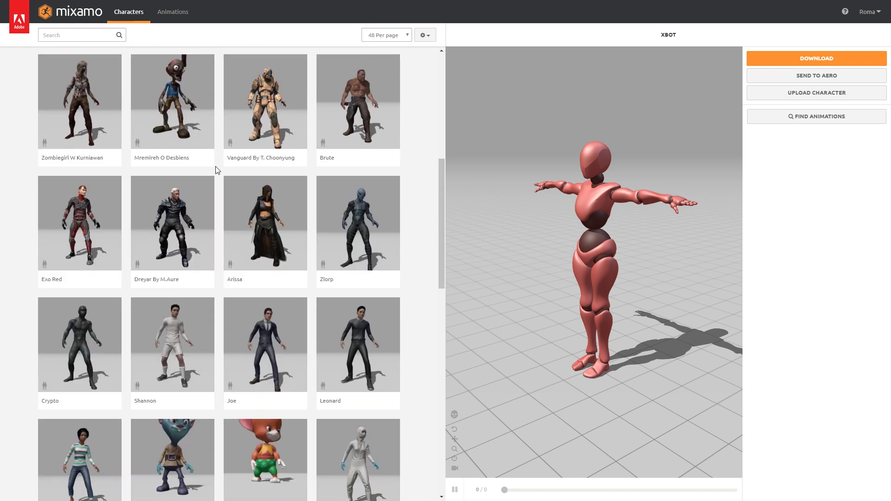
scroll(217, 170, down, 6)
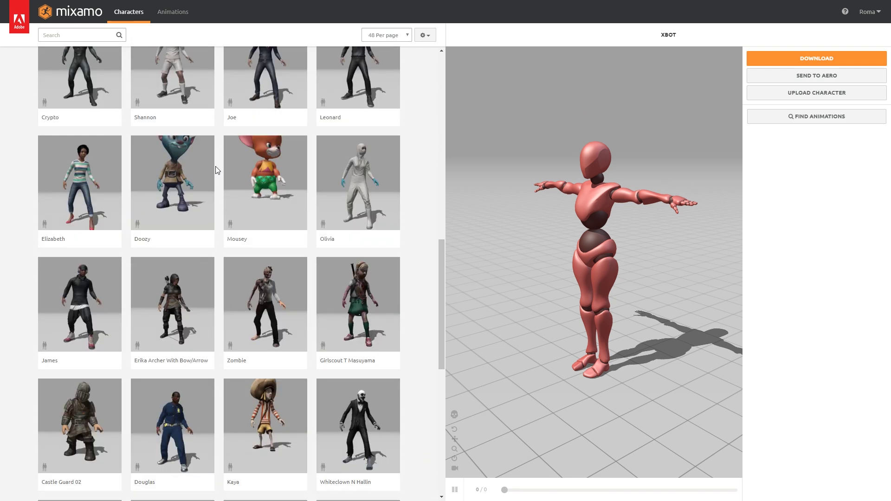
scroll(216, 170, up, 14)
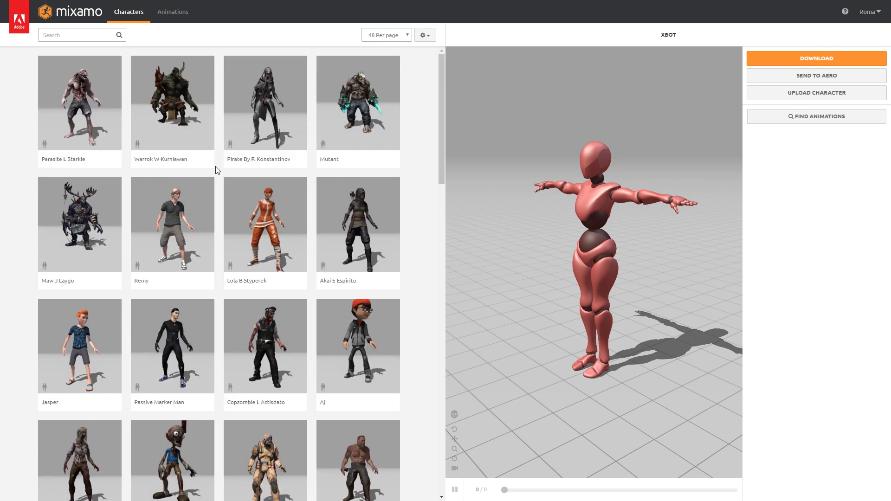
click(171, 13)
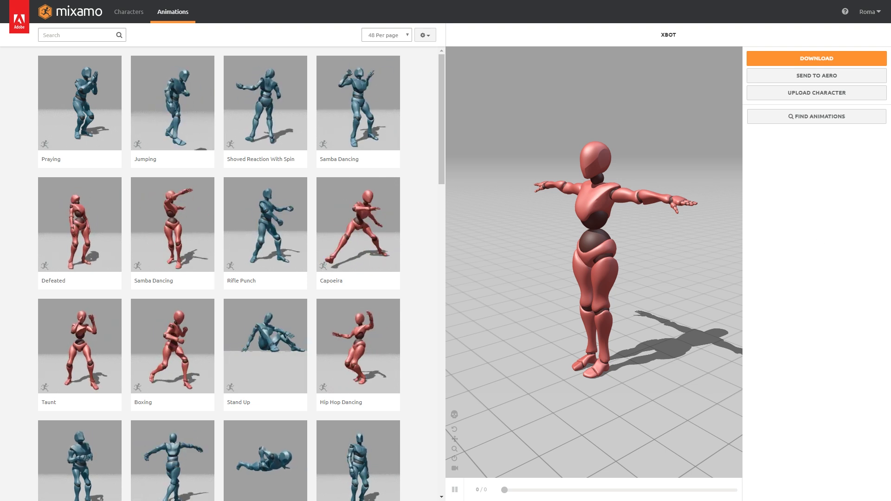
Upload the custom character FBX and rotate it upright on the X axis.
click(776, 94)
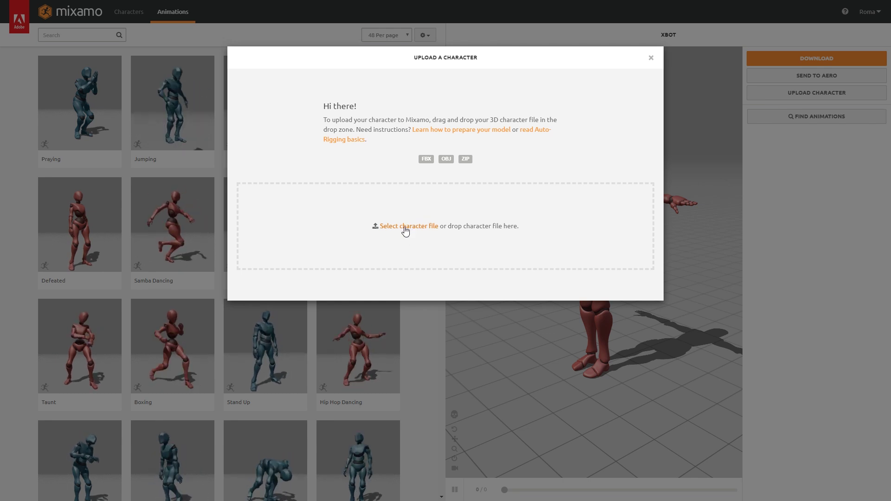
drag(890, 185, 487, 227)
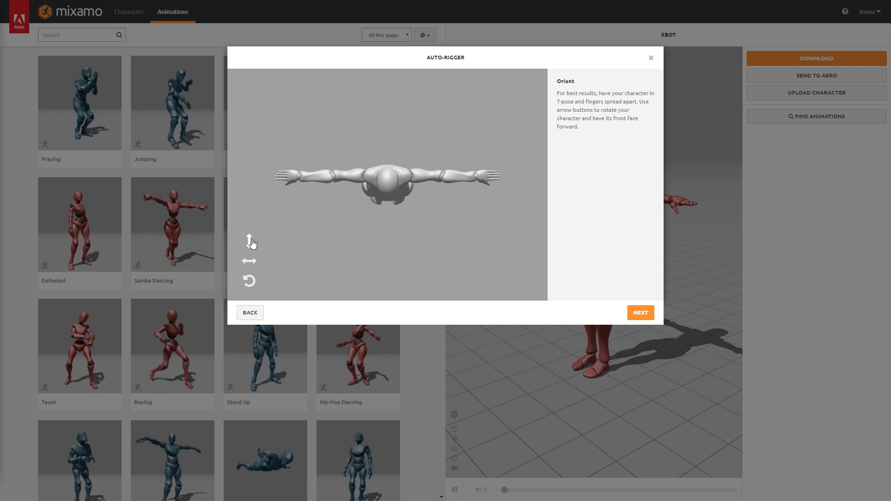
click(250, 242)
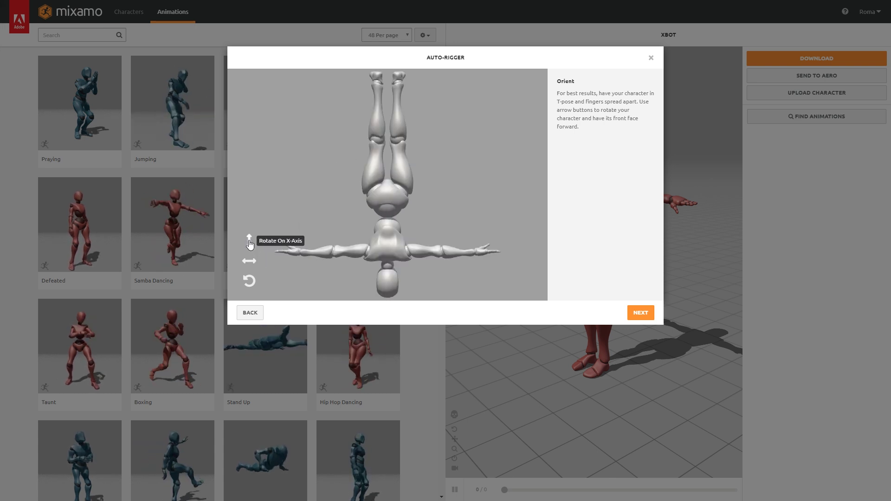
click(250, 241)
click(249, 242)
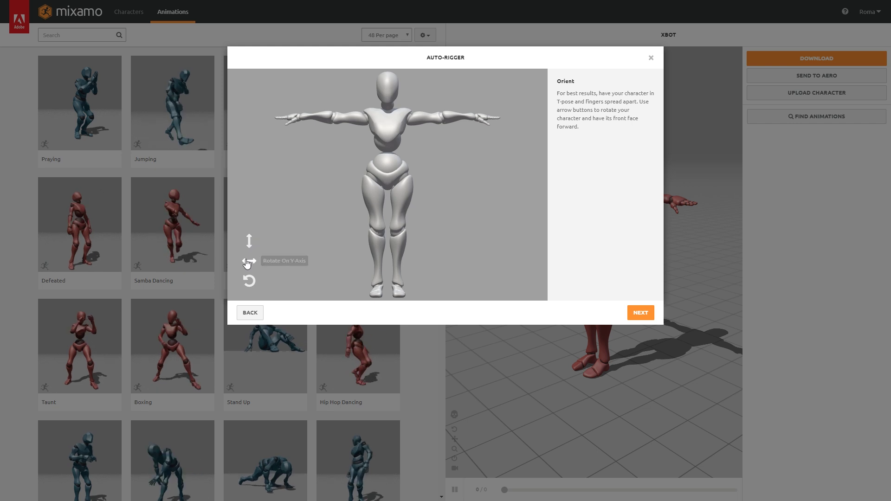
Turn the model around the Y axis to face front and advance to marker placement.
click(249, 262)
click(249, 261)
click(249, 261)
click(248, 261)
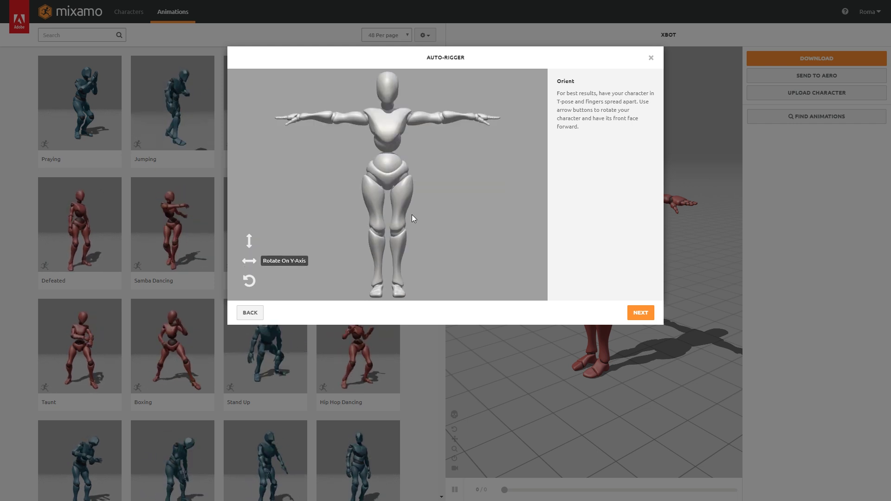
click(642, 314)
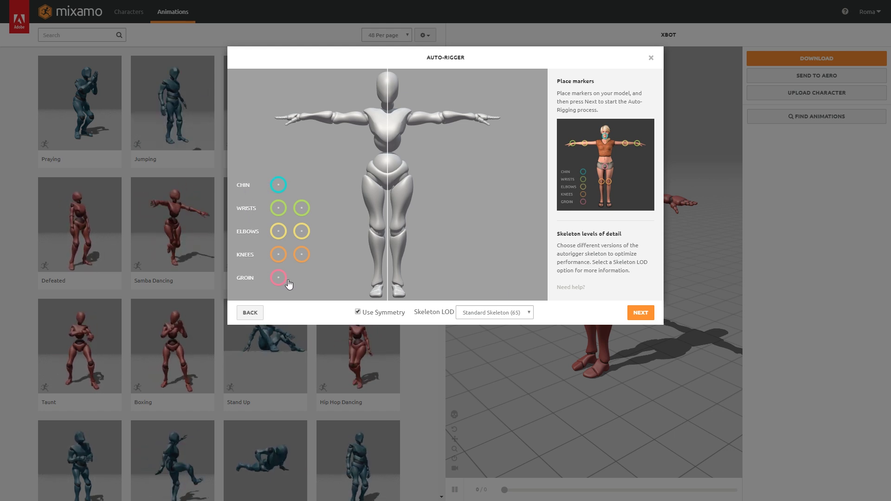
Try the 3 Chain, 2 Chain and No Fingers skeletons, then choose Standard Skeleton (65).
click(477, 314)
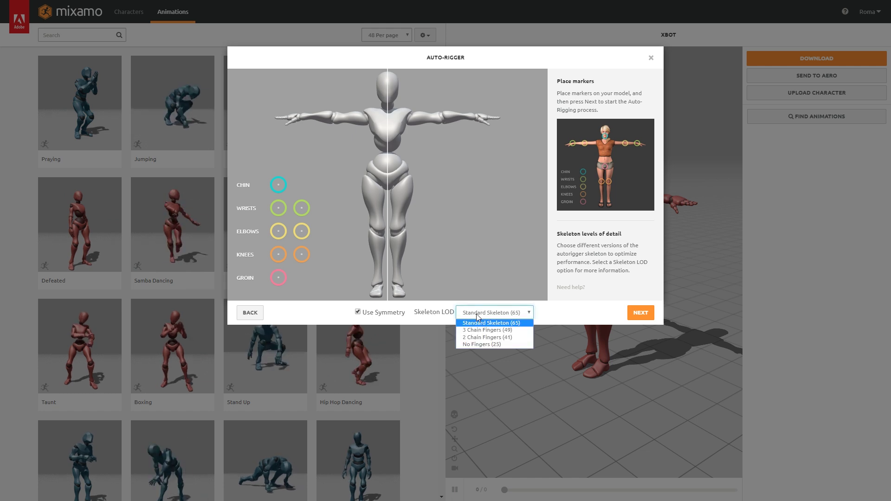
click(500, 330)
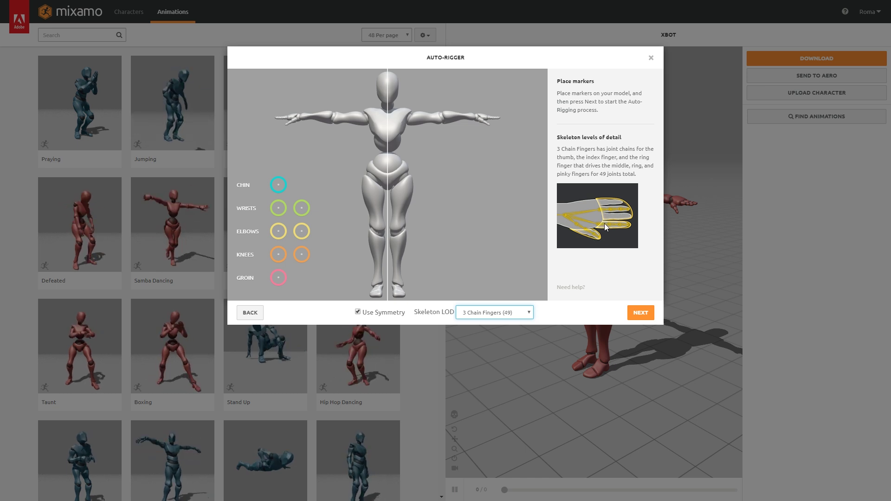
click(478, 313)
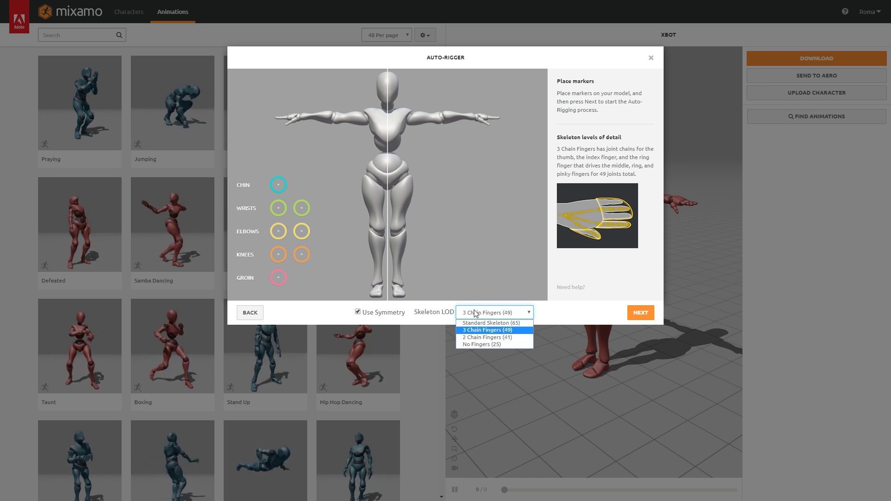
click(487, 337)
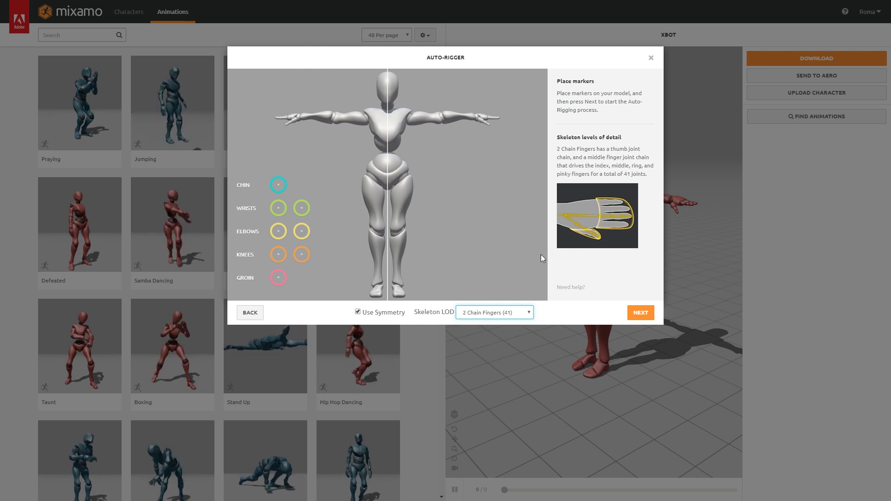
click(486, 313)
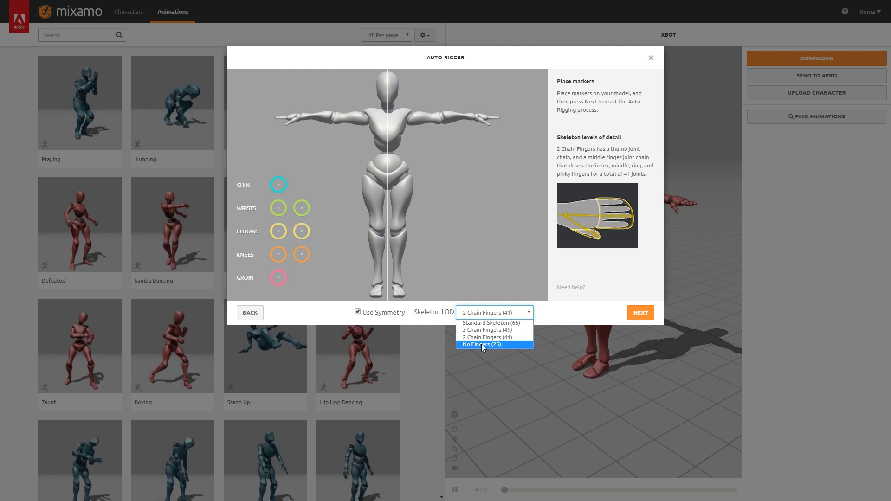
click(481, 344)
click(481, 312)
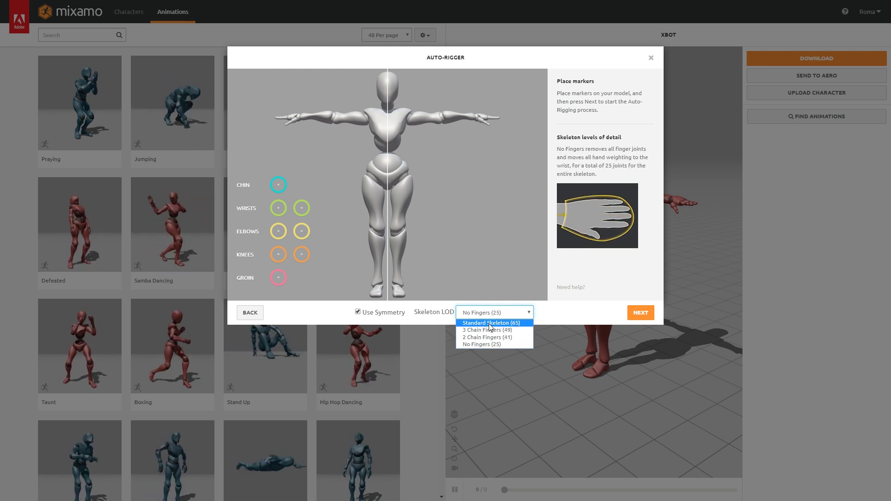
click(490, 325)
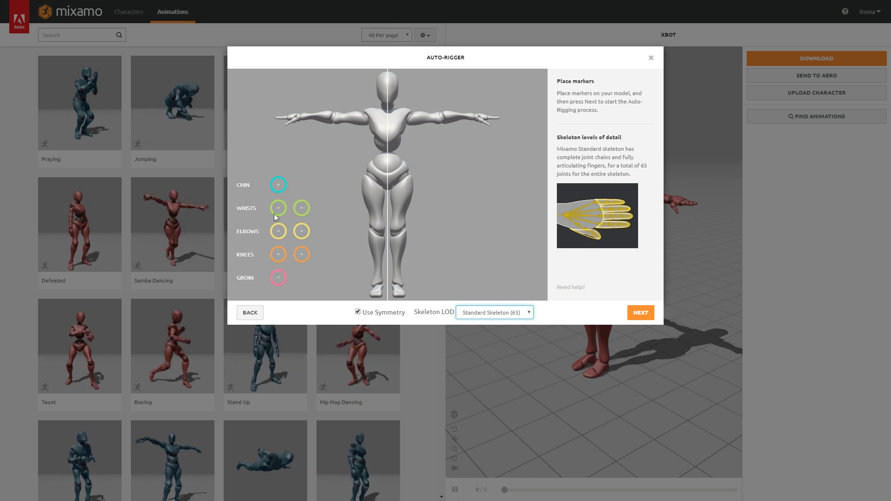
Place the chin, wrist, elbow, knee and groin markers, auto-rig, and close the rigger.
mouse_move(279, 184)
mouse_down()
mouse_move(368, 104)
mouse_move(389, 105)
mouse_up()
drag(278, 208, 300, 121)
mouse_move(278, 231)
mouse_down()
mouse_move(314, 175)
mouse_move(333, 118)
mouse_up()
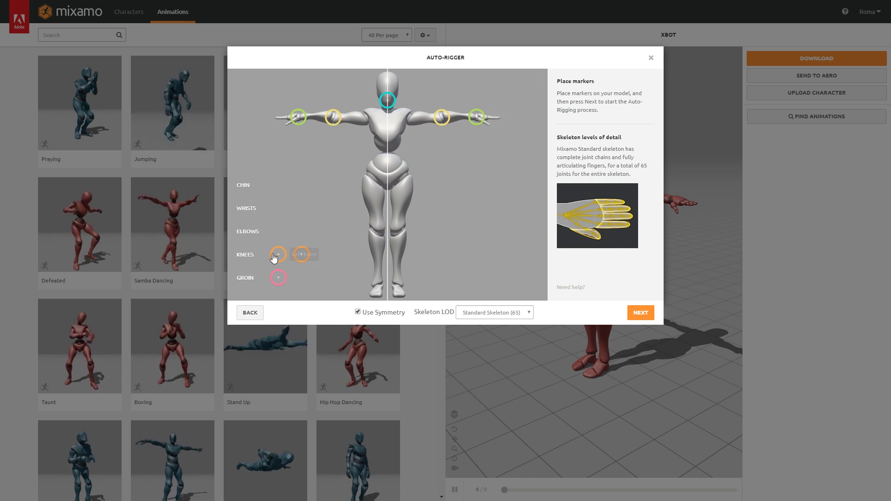
mouse_move(275, 257)
mouse_down()
mouse_move(291, 244)
mouse_move(376, 232)
mouse_up()
mouse_move(277, 279)
mouse_down()
mouse_move(348, 204)
mouse_move(386, 184)
mouse_up()
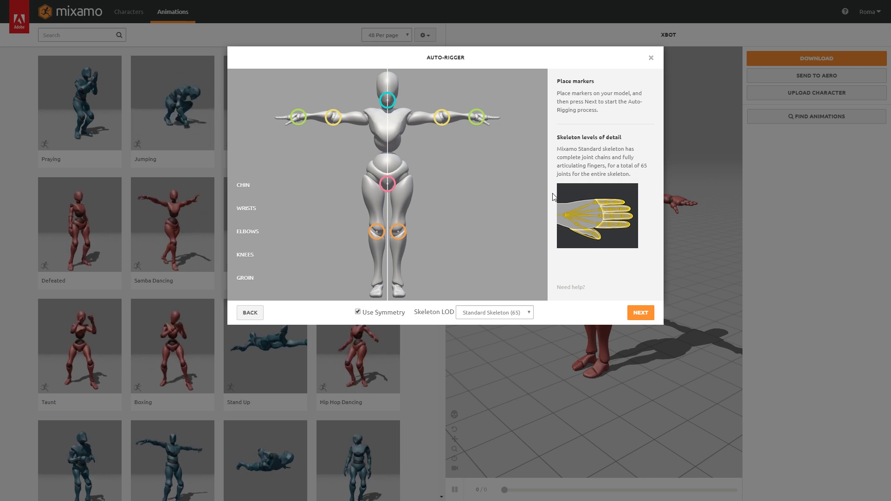
click(641, 314)
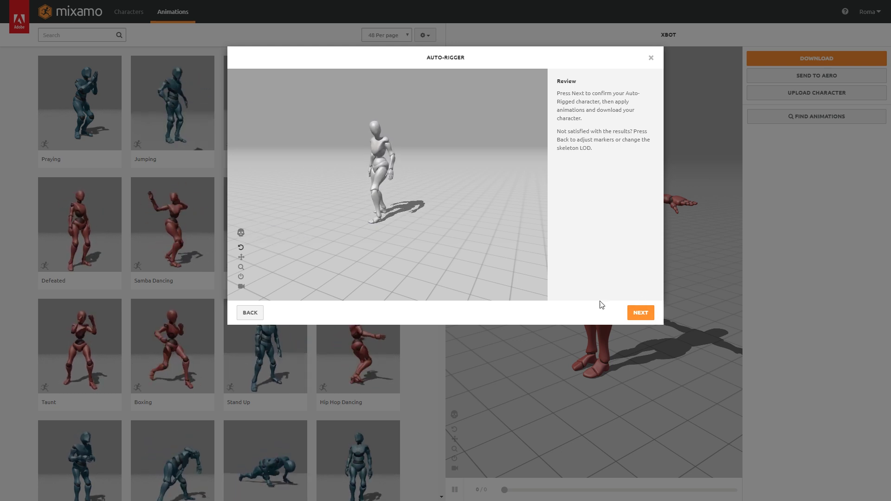
click(652, 59)
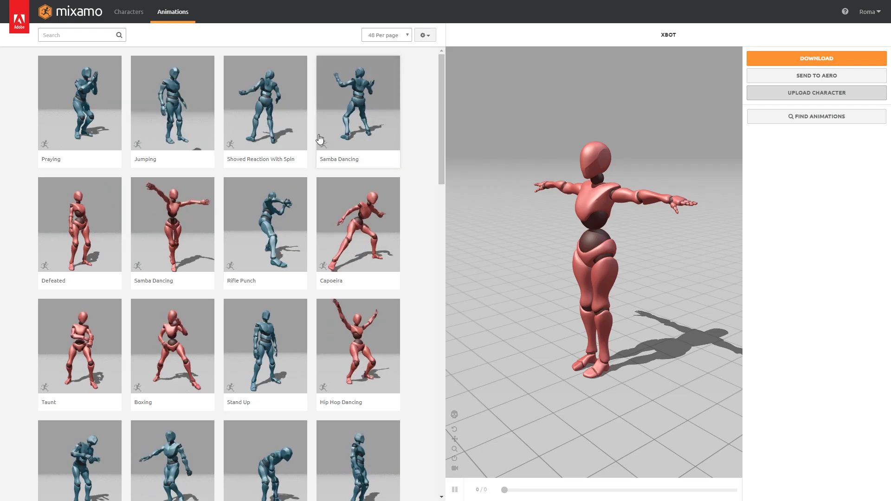
Preview Samba Dancing and Capoeira, then search the character library for 'bot'.
click(366, 99)
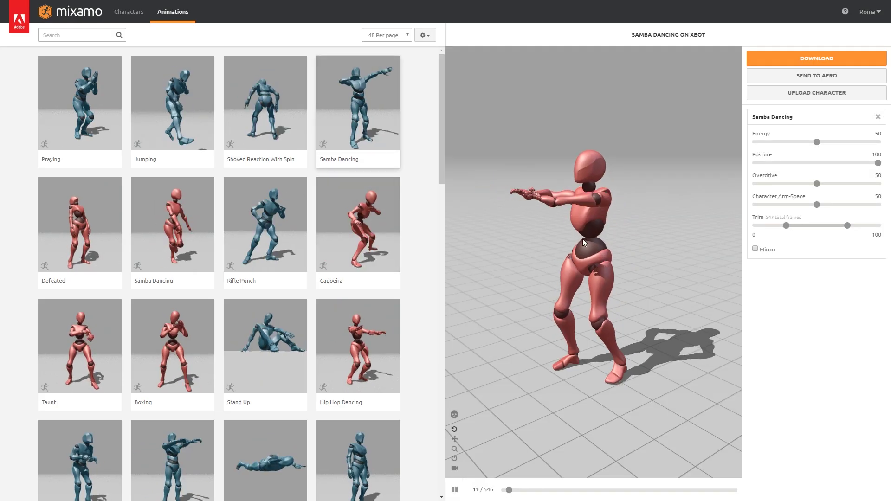
click(348, 213)
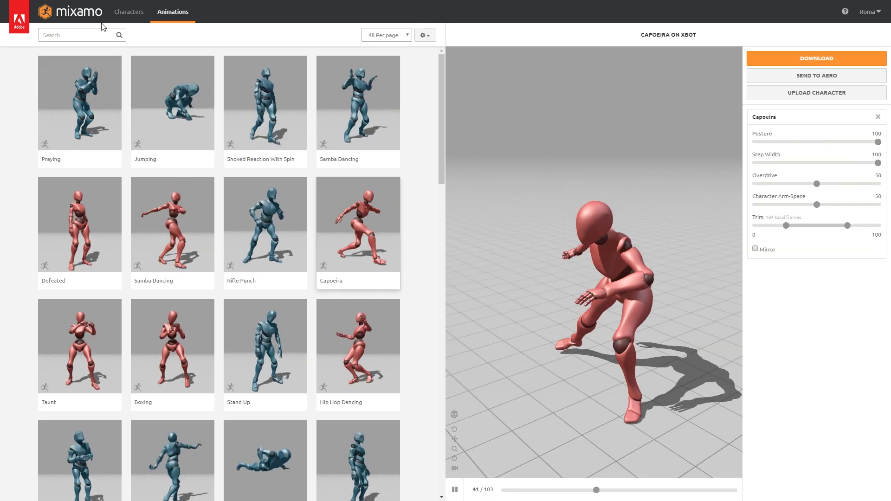
click(126, 14)
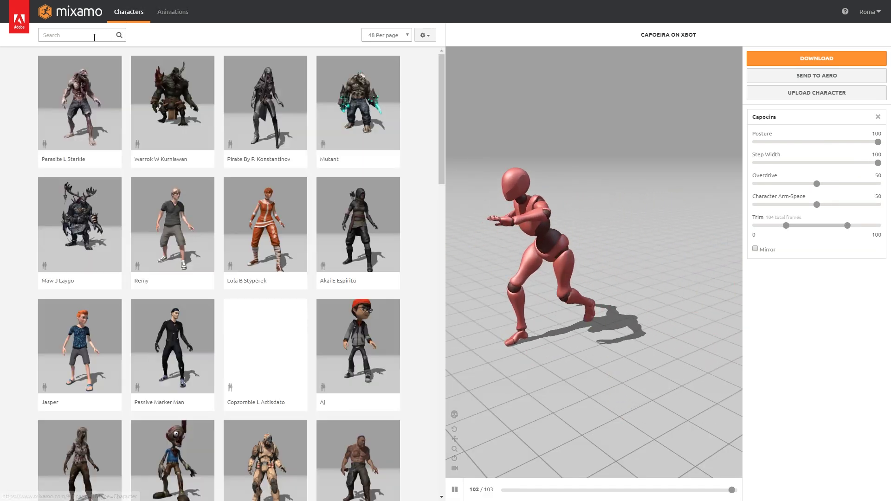
click(93, 36)
text(bot)
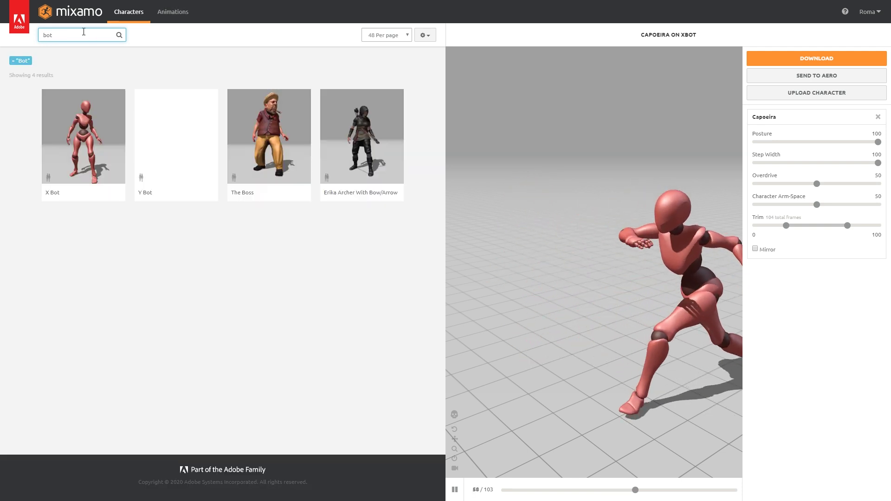
Back in the Animations library, clear the search and enter 'running'.
click(179, 13)
click(69, 37)
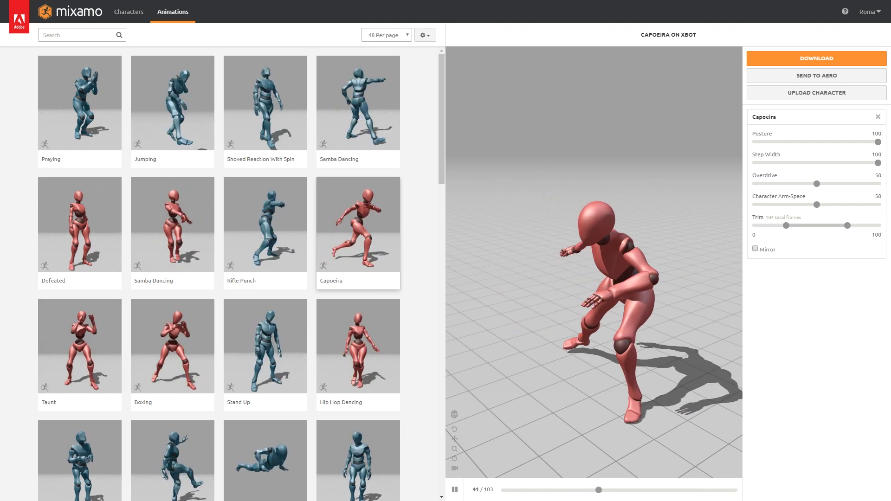
click(81, 36)
text(r)
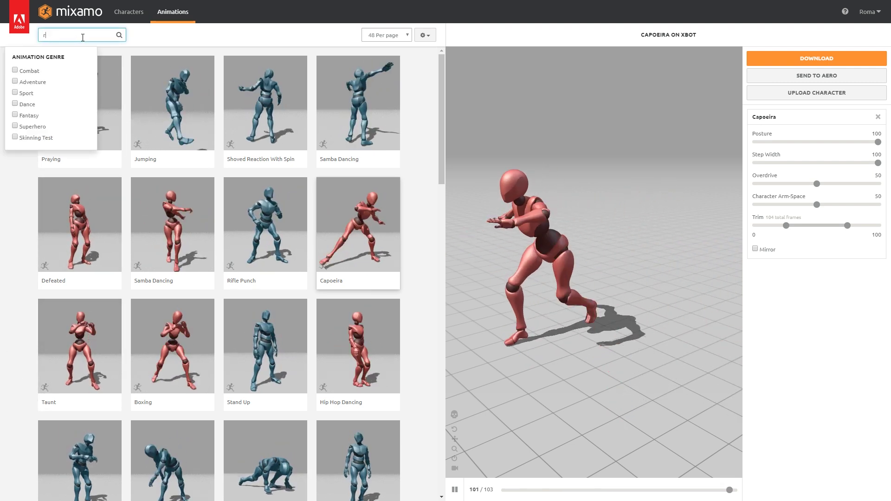
text(unning)
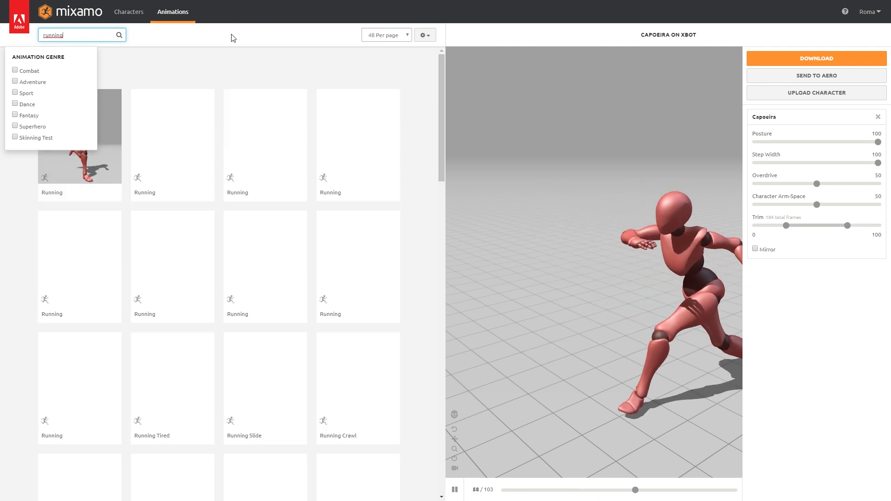
Search 'running', play the first Running clip, and return Overdrive to 50.
key(Return)
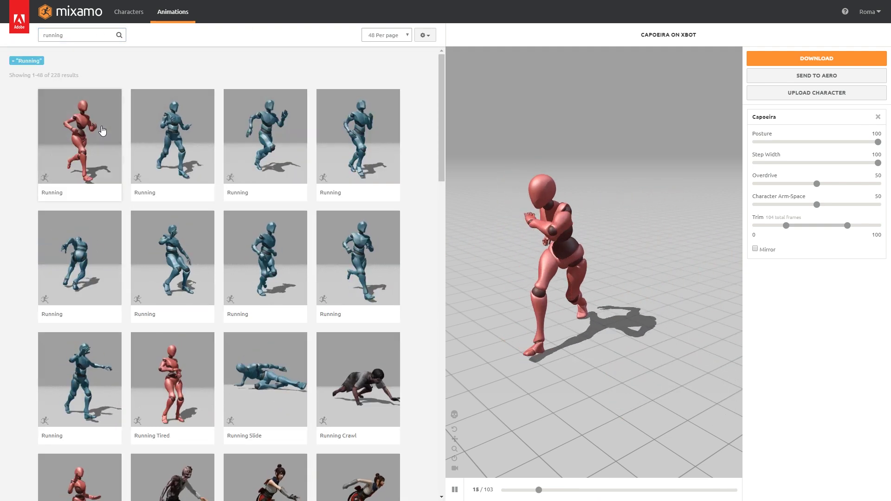
click(100, 131)
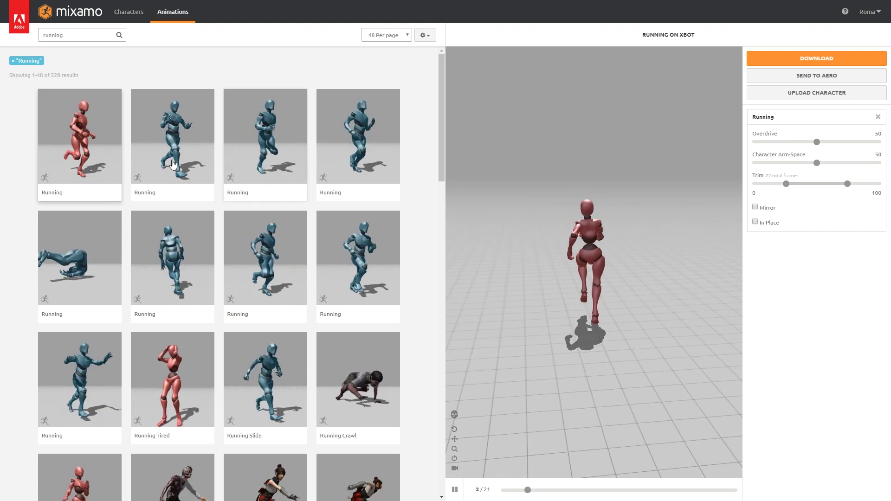
click(89, 122)
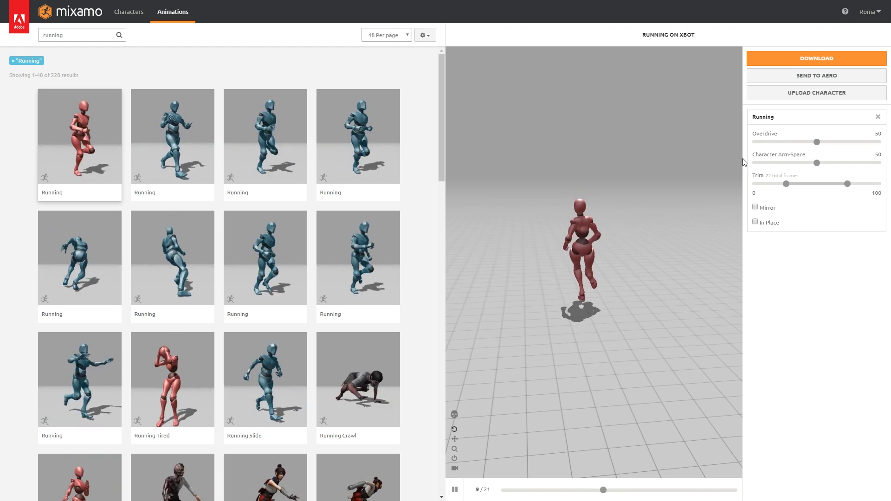
drag(817, 142, 827, 142)
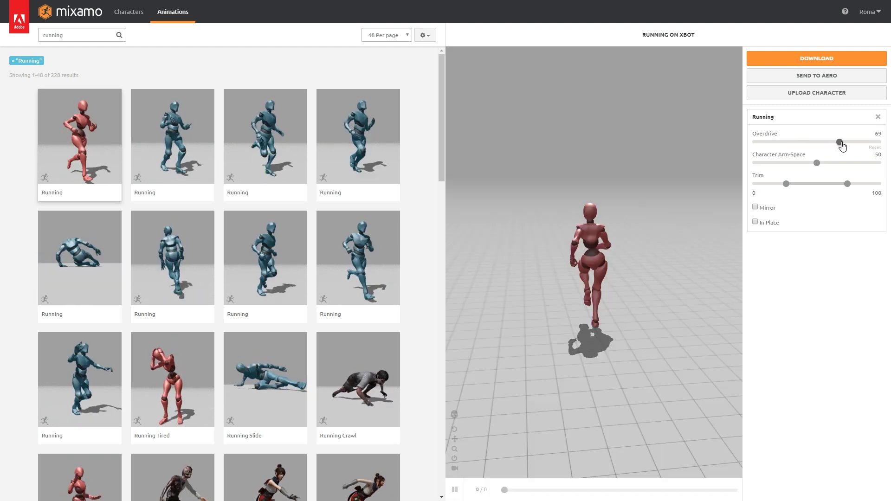
drag(804, 146, 817, 148)
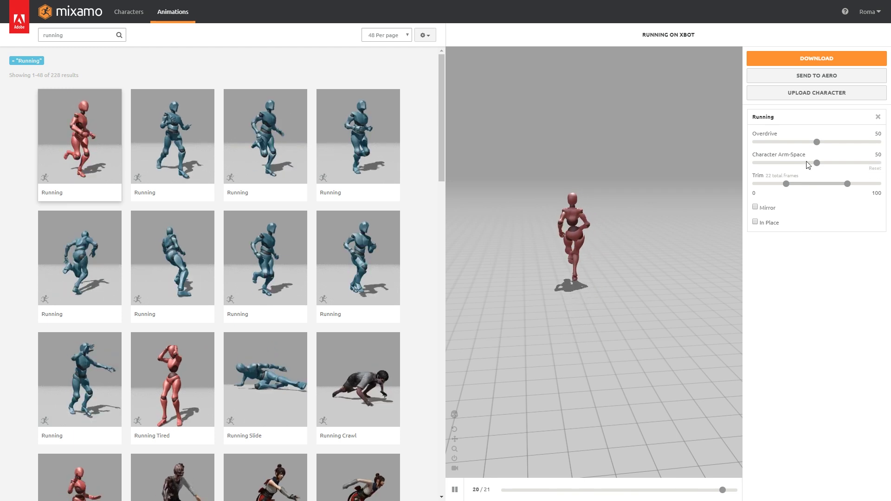
Download Running as FBX(.fbx) With Skin, 30 fps, keyframe reduction none.
click(784, 61)
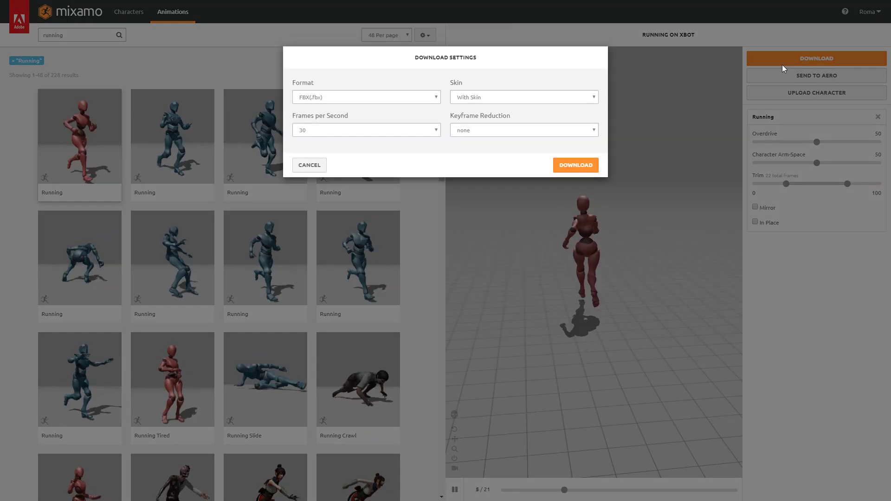
click(352, 98)
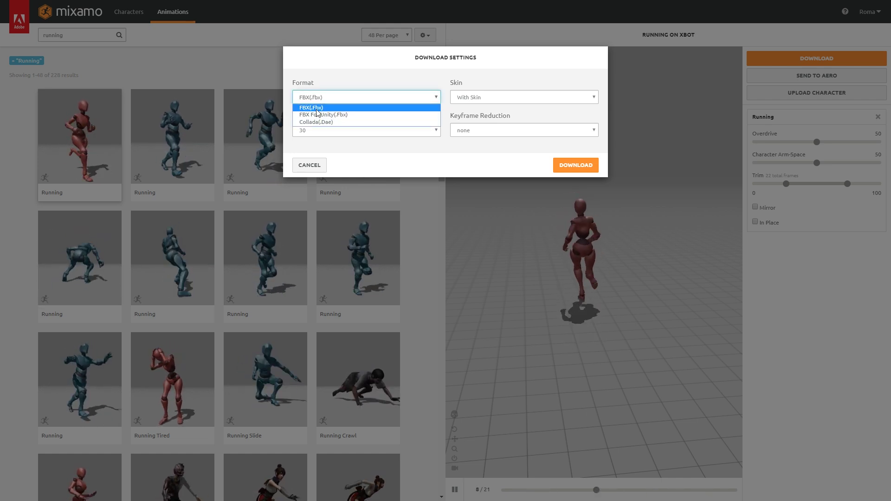
click(326, 98)
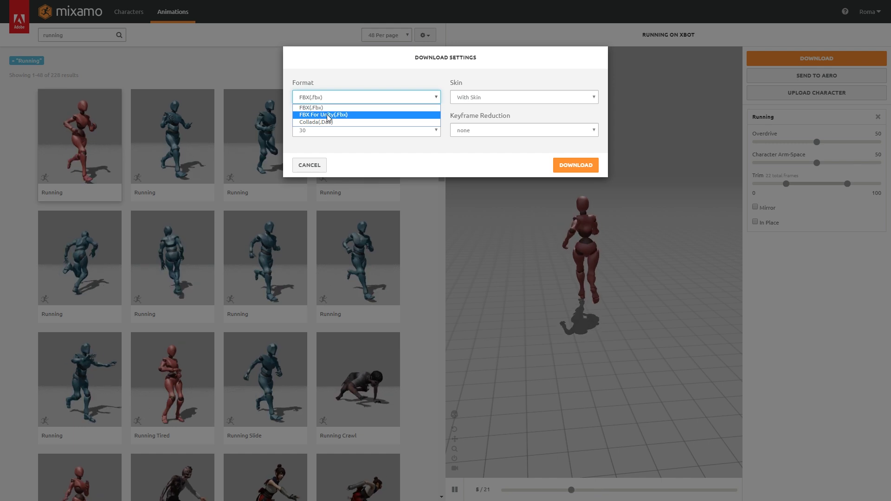
click(406, 99)
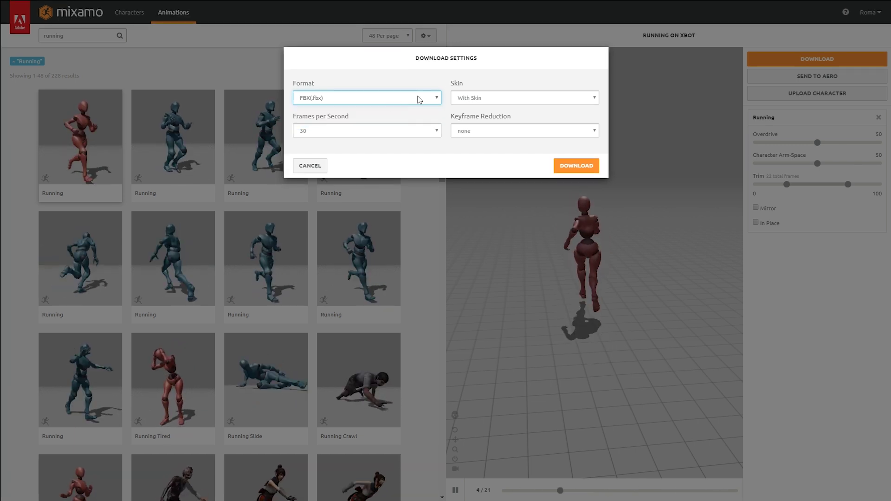
click(495, 100)
click(484, 104)
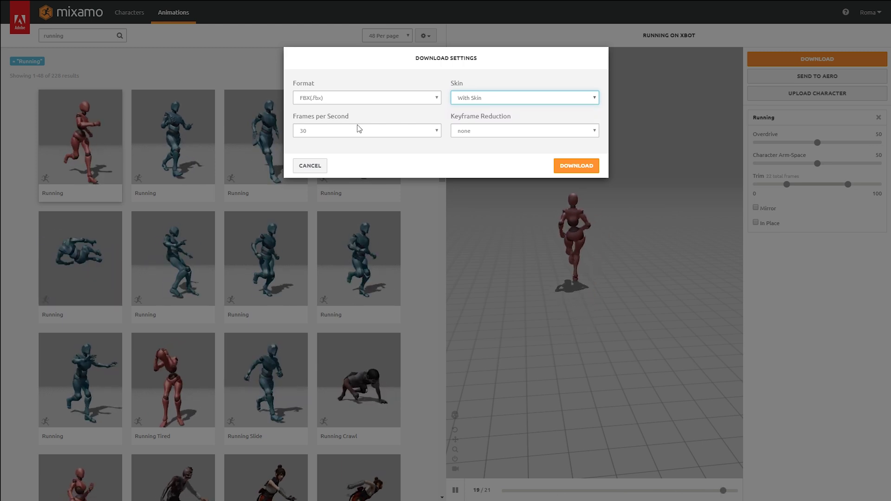
click(315, 136)
click(308, 147)
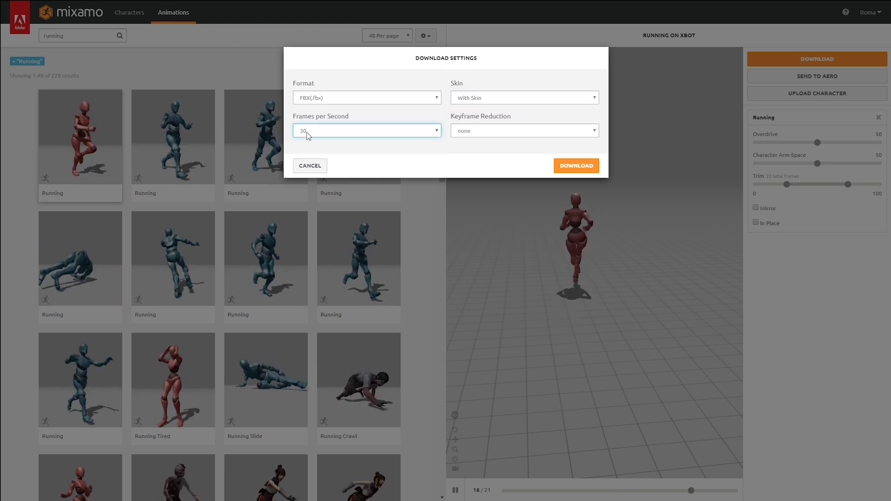
click(477, 134)
click(465, 142)
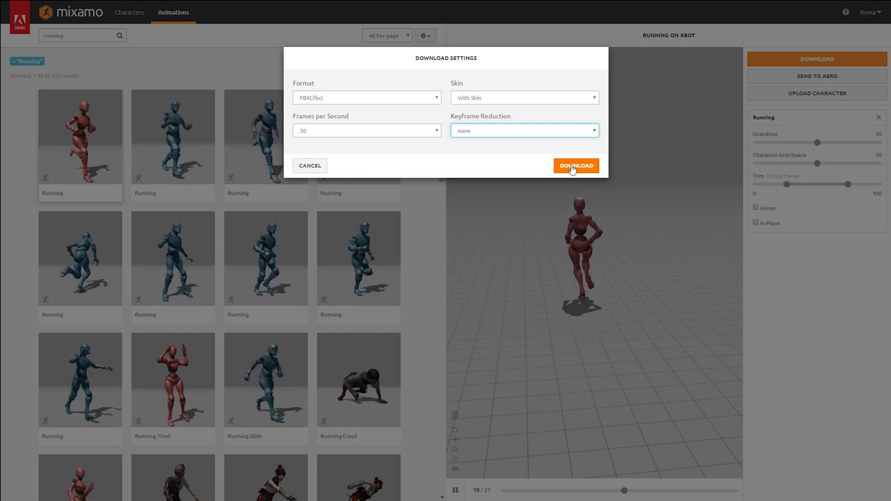
click(597, 171)
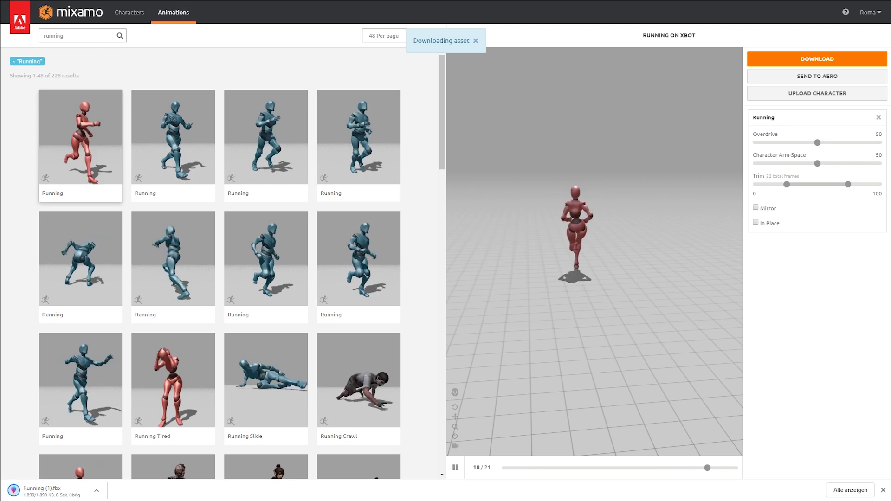
click(883, 491)
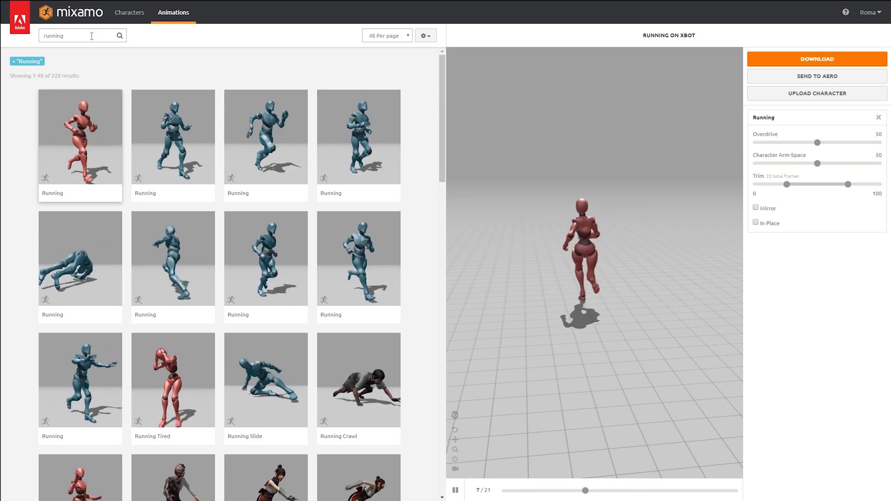
Search 'tpose' and preview the T-Pose animation on XBOT.
drag(92, 36, 41, 36)
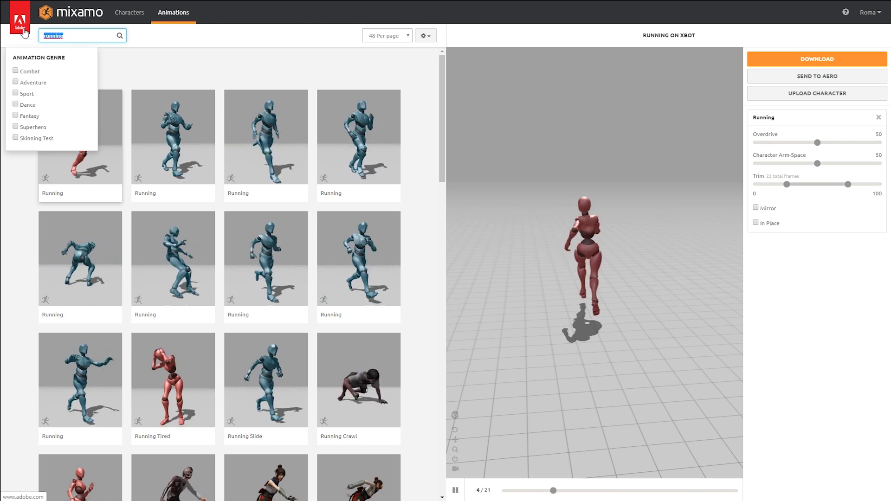
text(tpose)
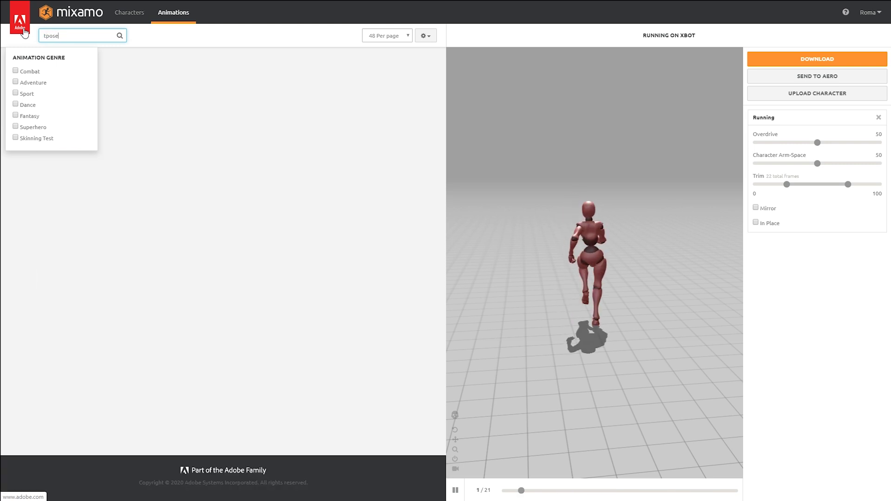
key(Return)
click(82, 137)
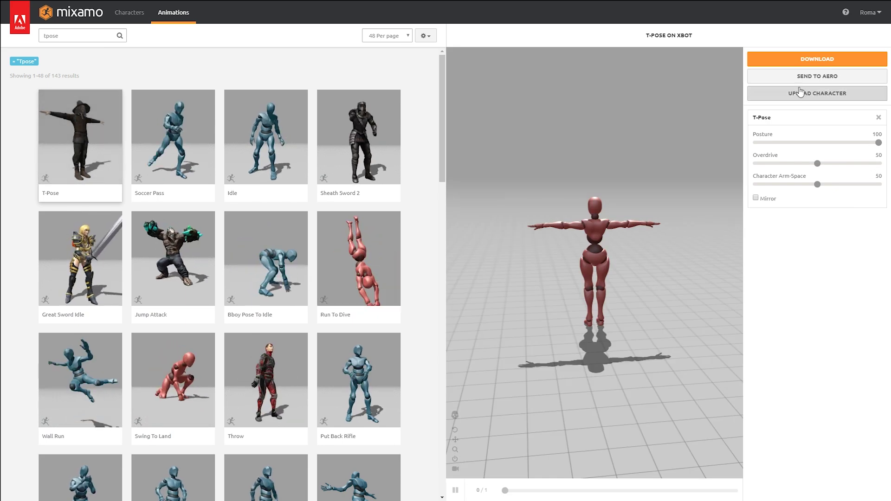
Download T-Pose as an FBX with skin at 30 fps, then preview Run To Dive.
click(810, 59)
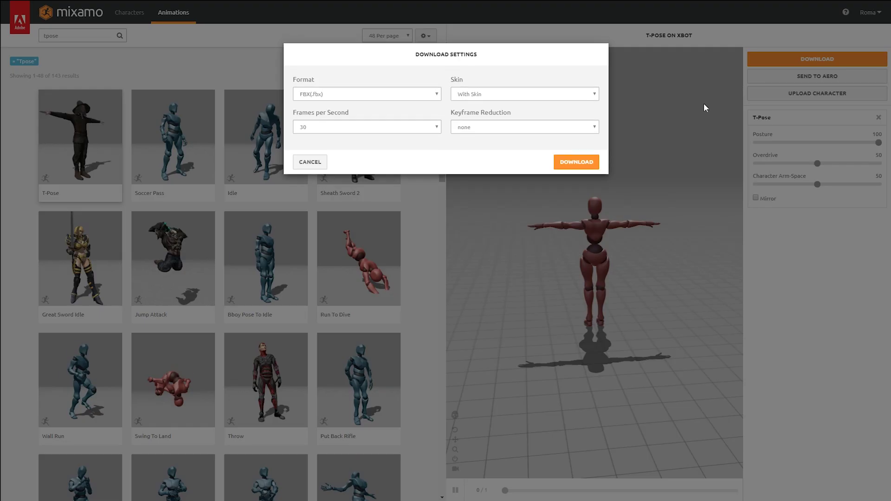
click(566, 168)
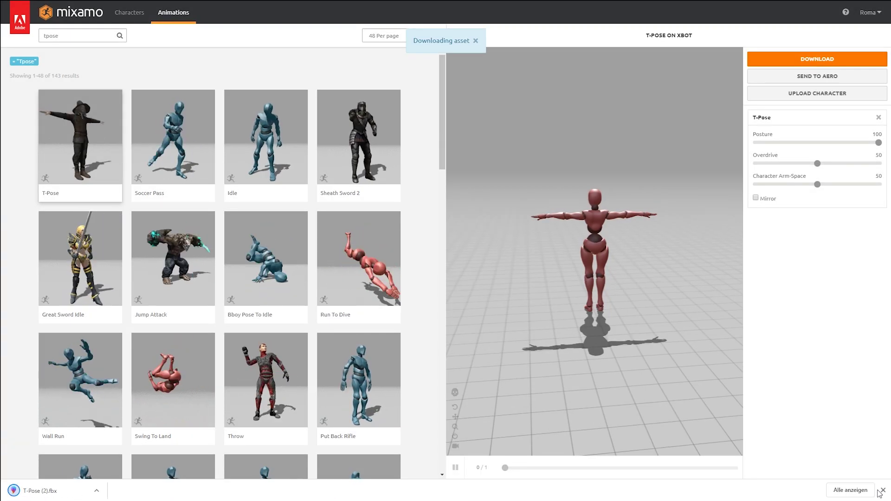
click(884, 490)
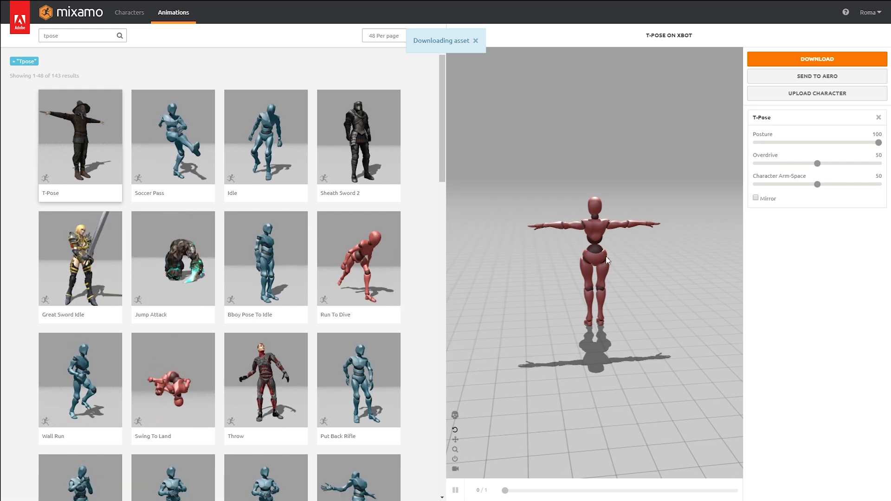
drag(661, 264, 478, 263)
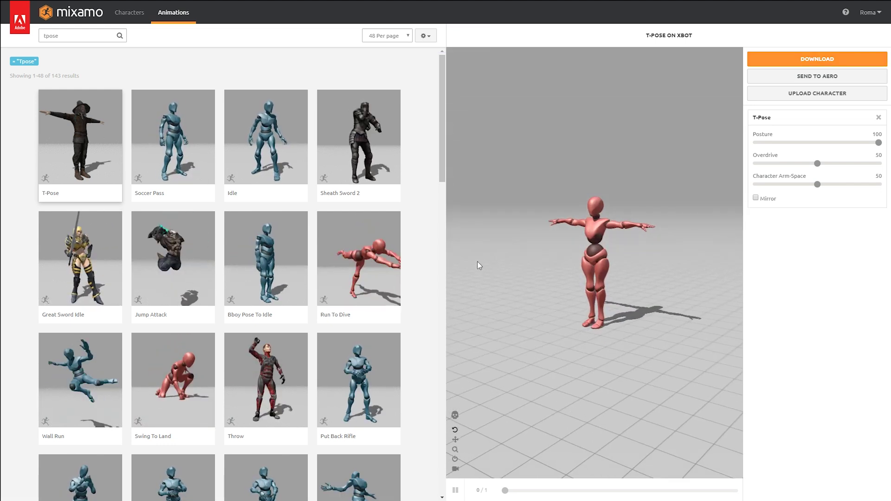
click(384, 269)
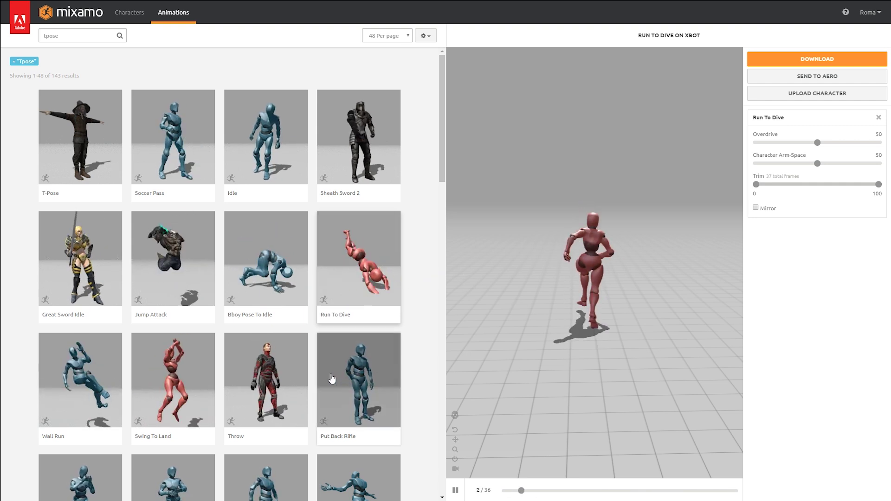
Preview the Swing To Land animation on the character.
click(172, 356)
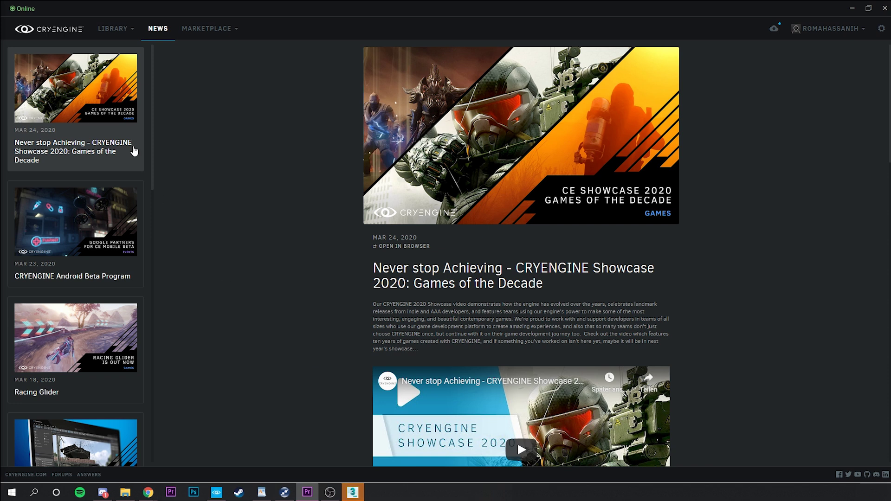
Reveal the 3ds Max Utilities download from My Assets in Explorer and open _distributed_tools.
mouse_move(111, 34)
click(115, 53)
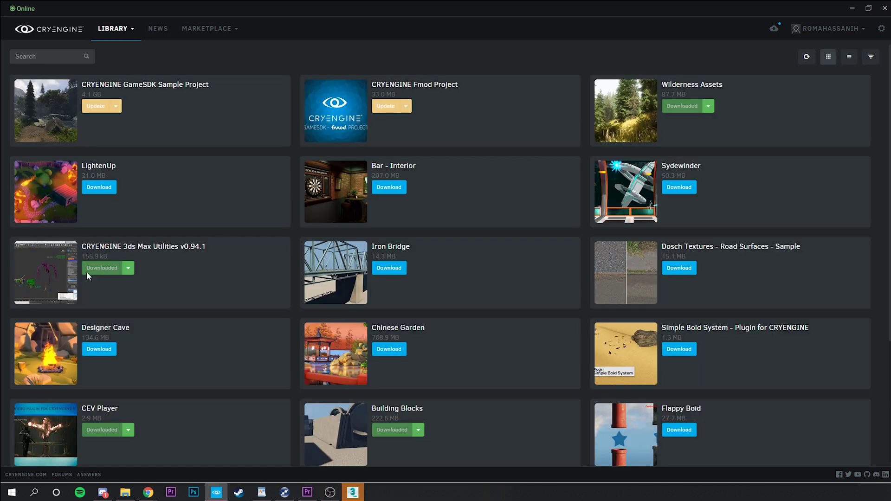
click(128, 267)
click(93, 288)
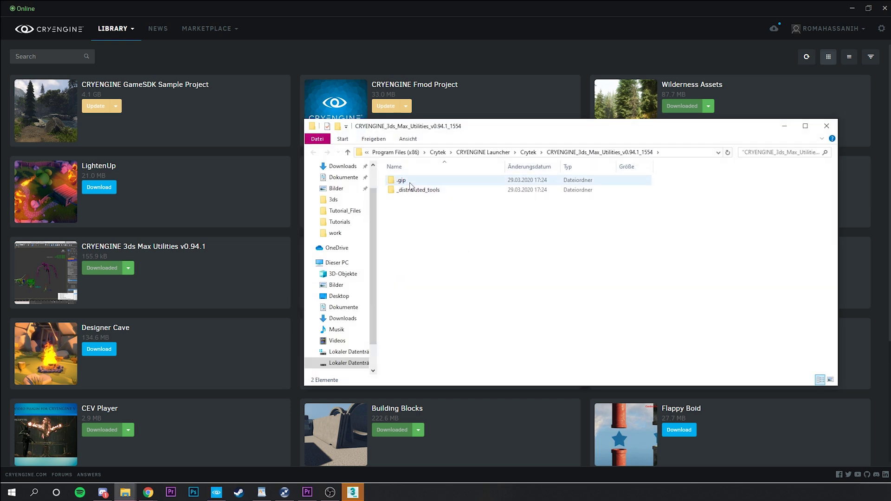
double_click(410, 189)
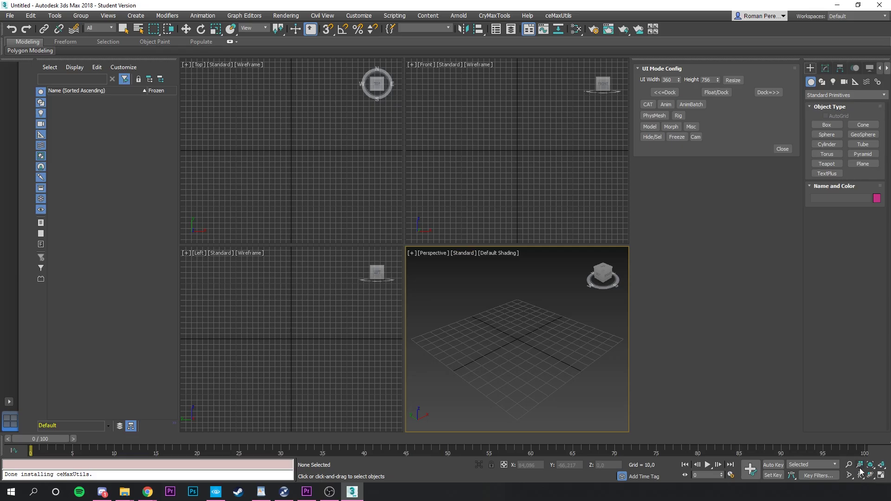
Start importing T-Pose.fbx from the Tutorial_Files folder via File > Import.
click(14, 18)
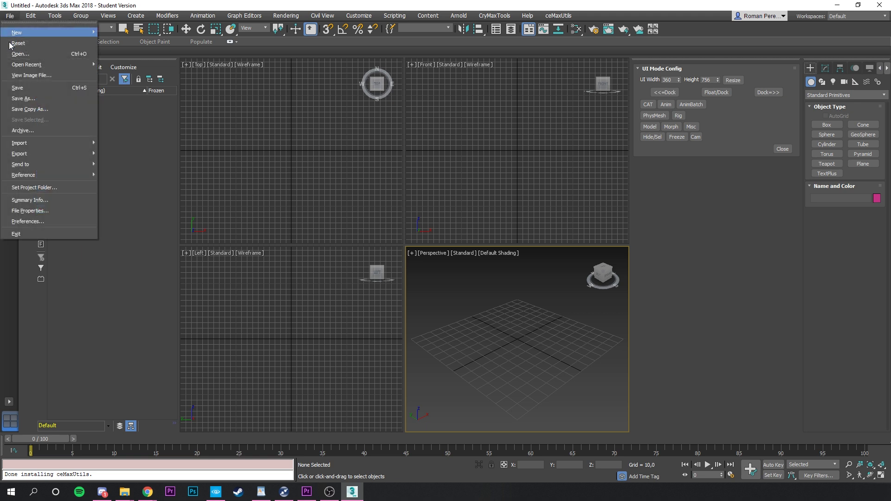
mouse_move(27, 146)
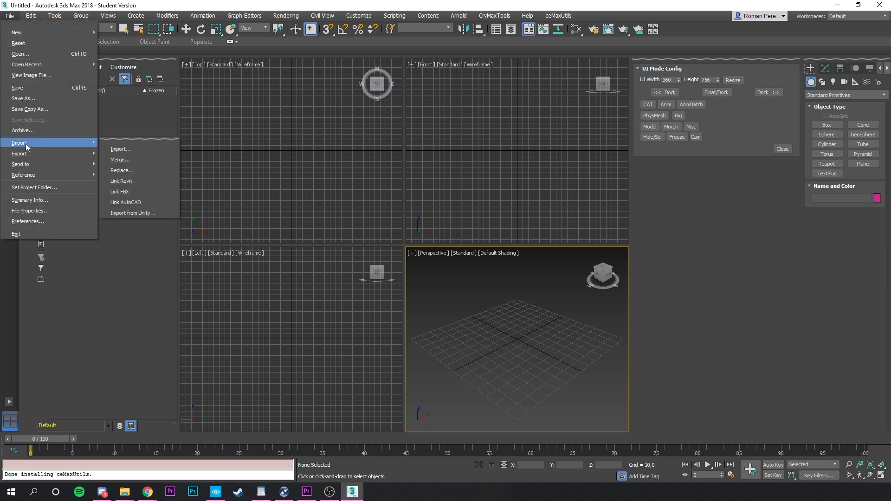
click(137, 149)
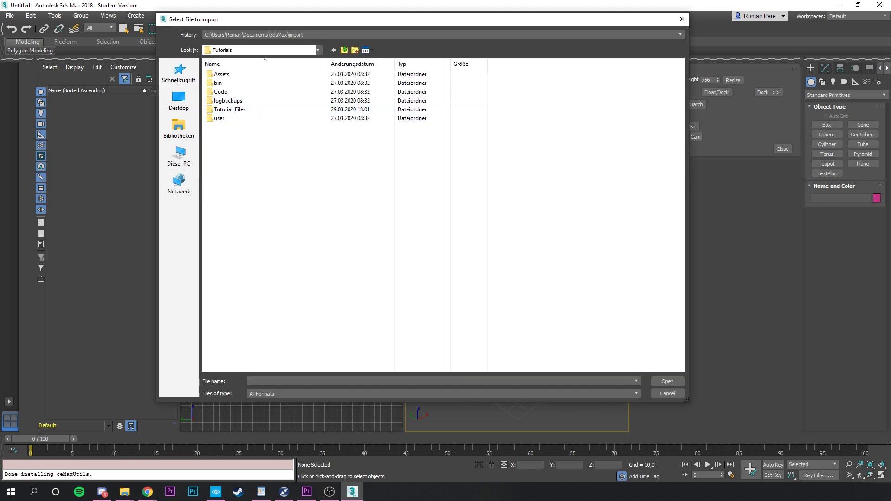
double_click(229, 109)
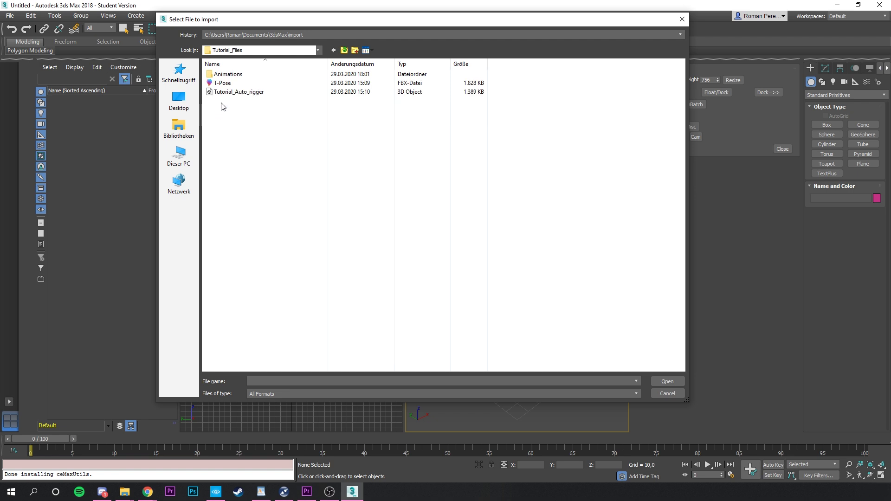
click(225, 84)
double_click(226, 85)
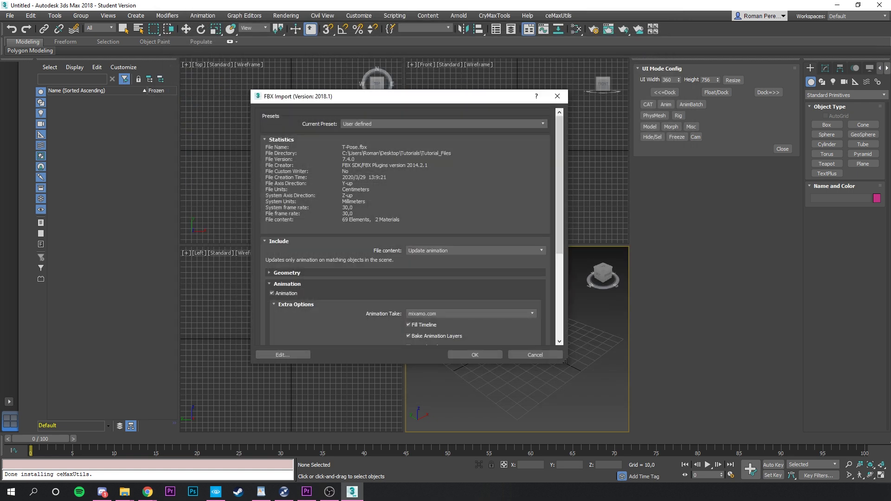
Set FBX import File content to Add, keep Animation checked, and run the import.
drag(477, 98, 519, 94)
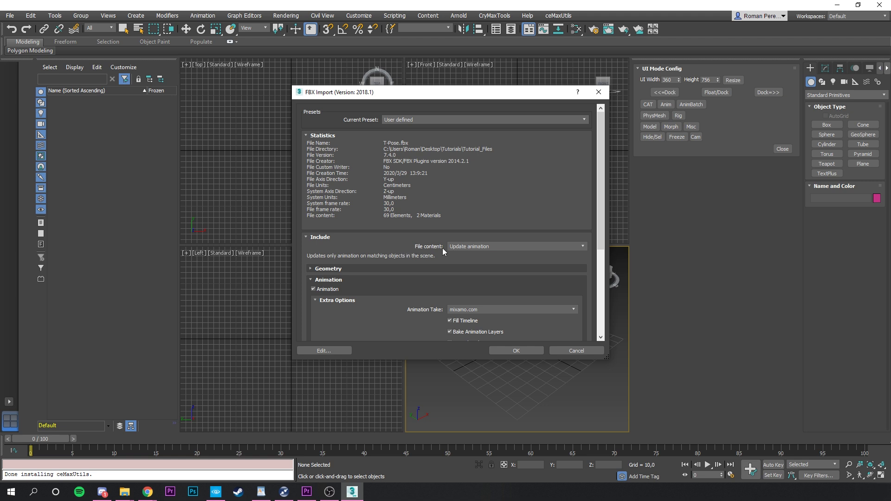
click(463, 250)
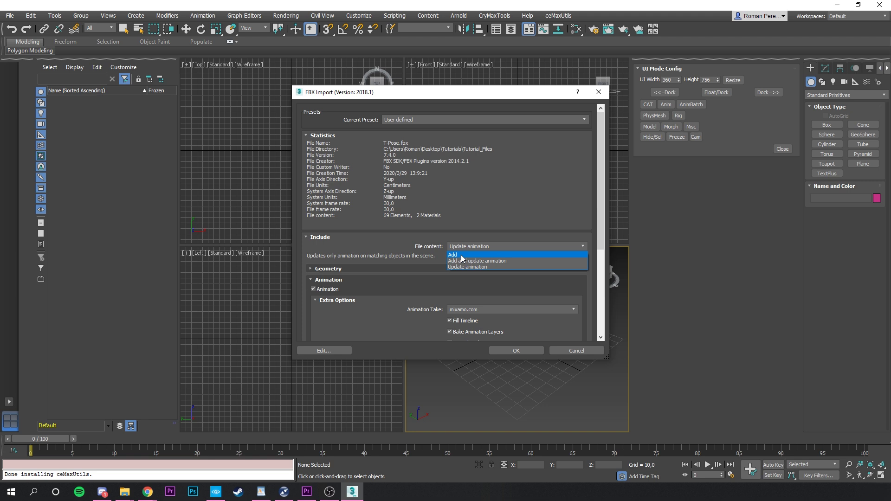
click(458, 255)
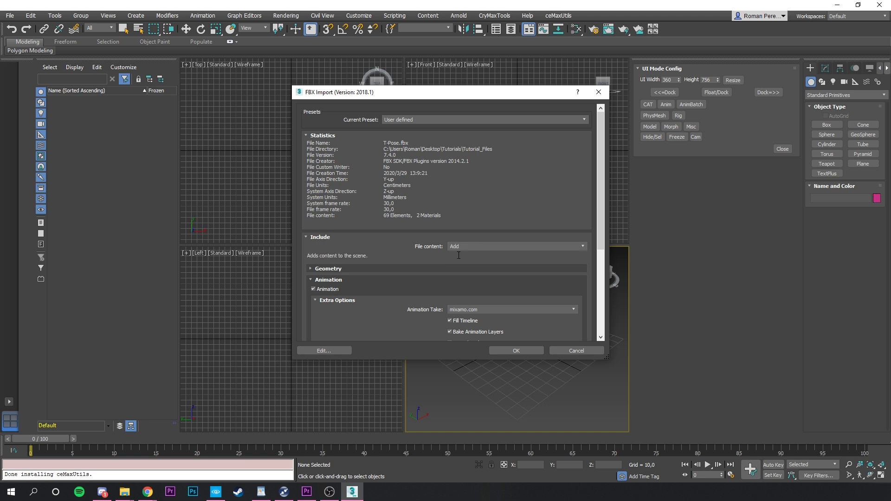
drag(337, 255, 370, 256)
click(369, 255)
scroll(368, 268, down, 2)
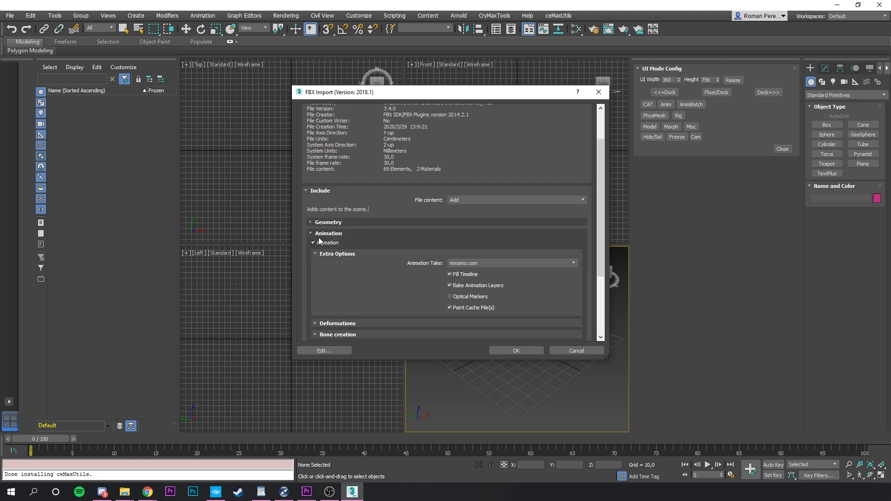
click(524, 350)
click(523, 351)
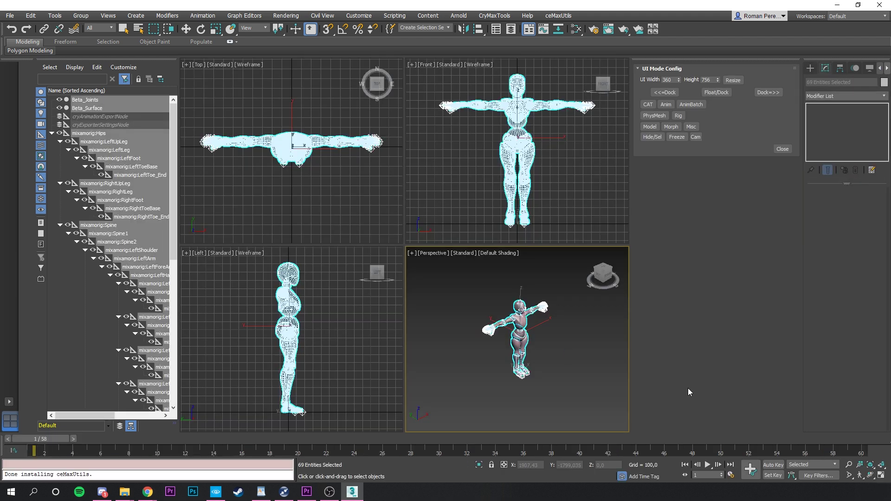
Maximize the Perspective viewport and turn it to the character's front with the ViewCube.
click(880, 477)
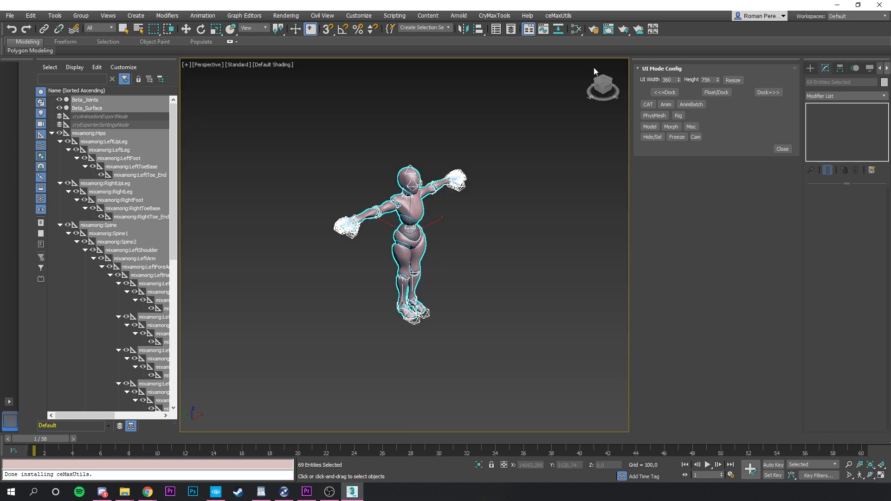
click(880, 476)
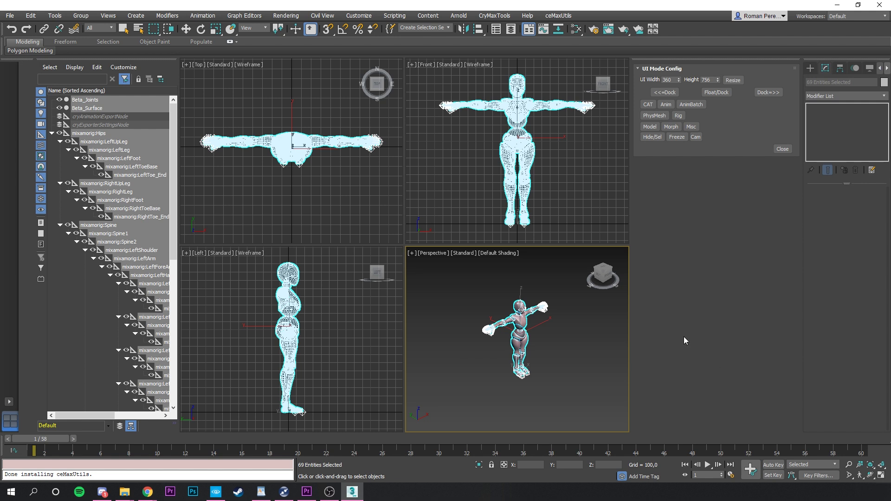
click(881, 476)
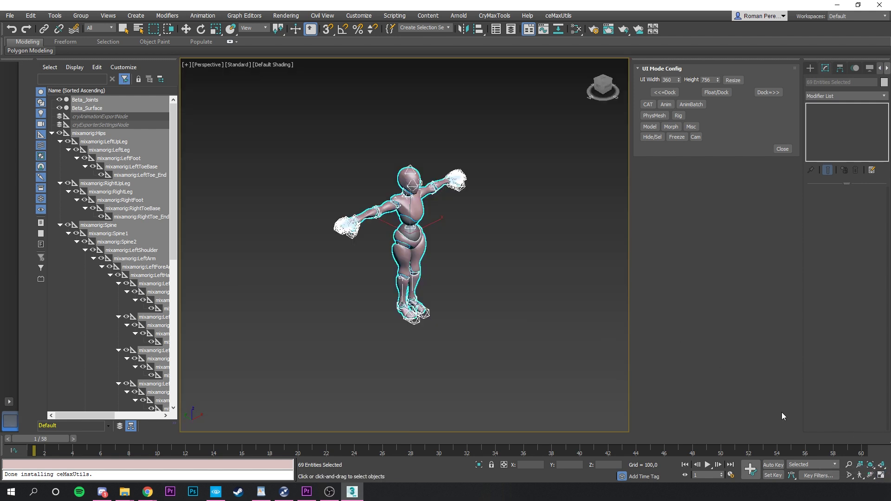
click(609, 89)
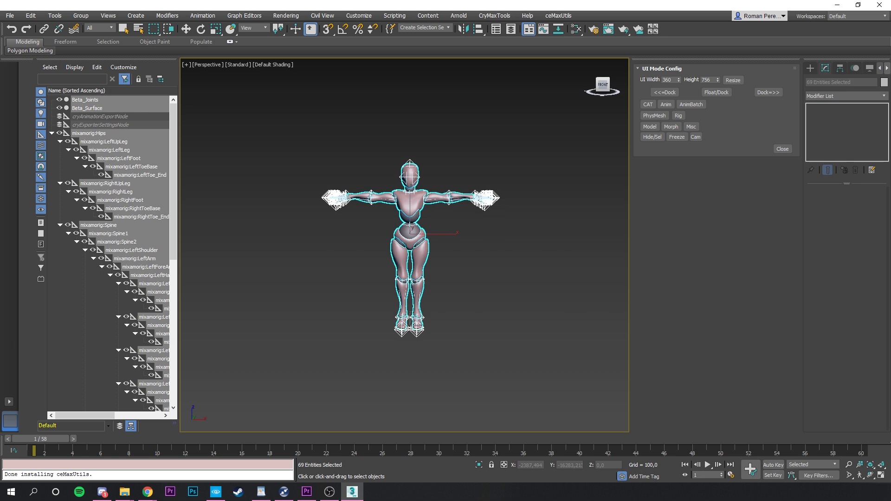
Deselect the character, browse the ceMaxUtils menu, then switch UI Mode Config to Anim.
click(556, 224)
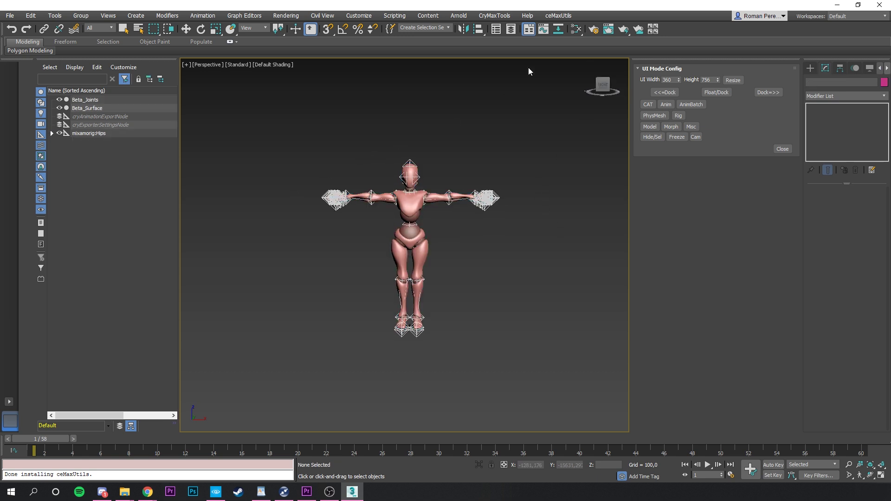
click(560, 17)
mouse_move(562, 33)
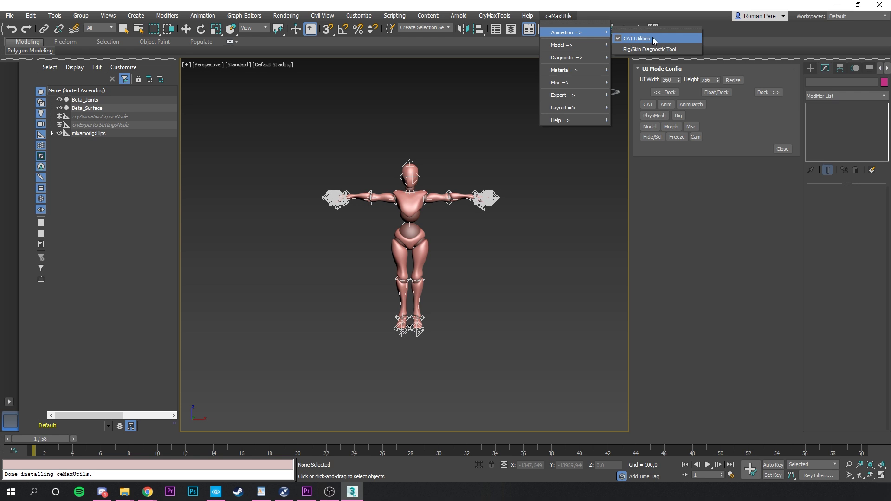
key(Escape)
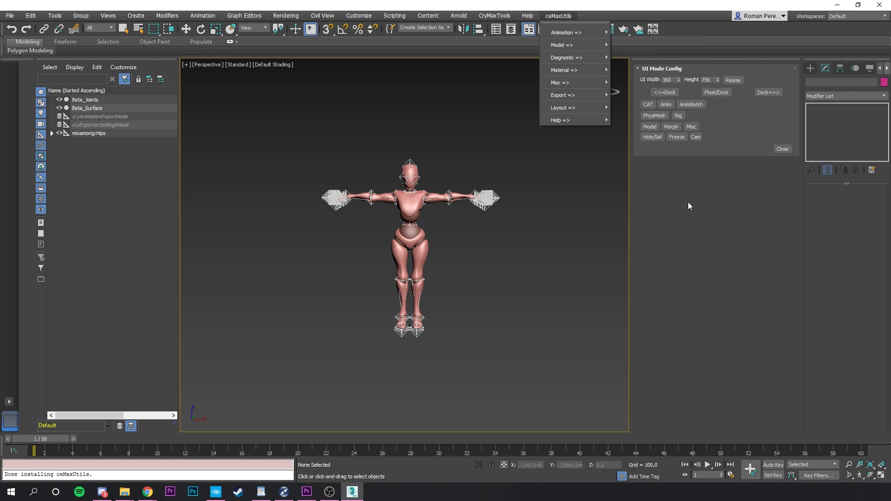
key(Escape)
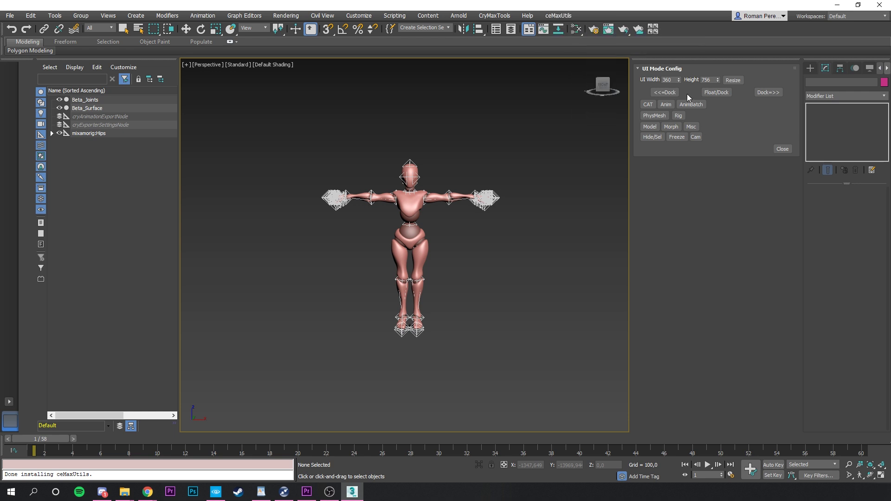
click(666, 105)
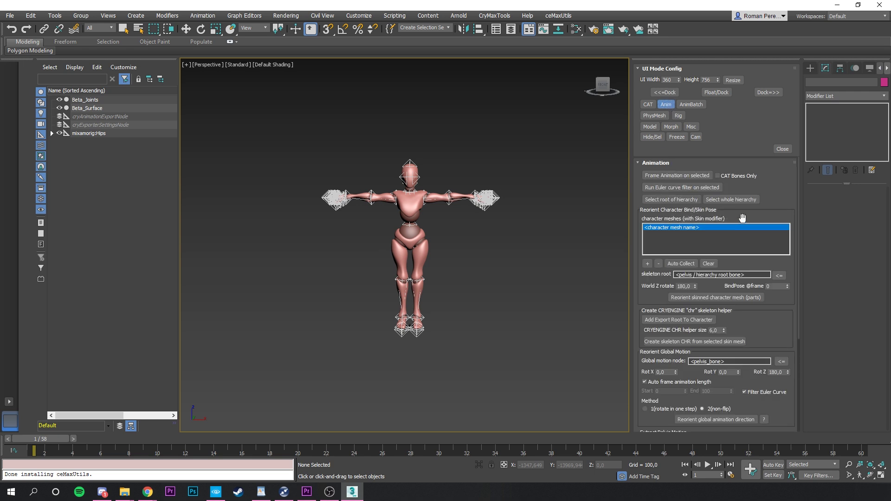
Auto Collect the skinned meshes with mixamorig:Hips as root, then select Beta_Surface.
scroll(741, 216, down, 3)
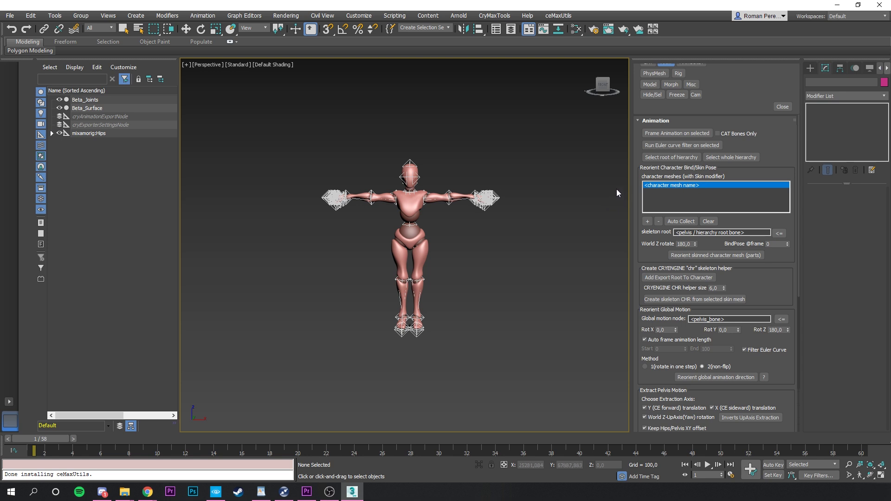
click(683, 221)
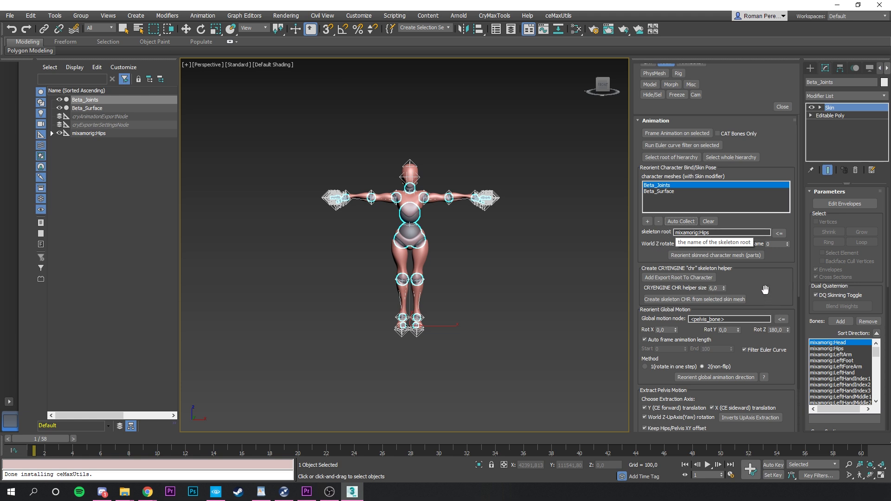
click(569, 238)
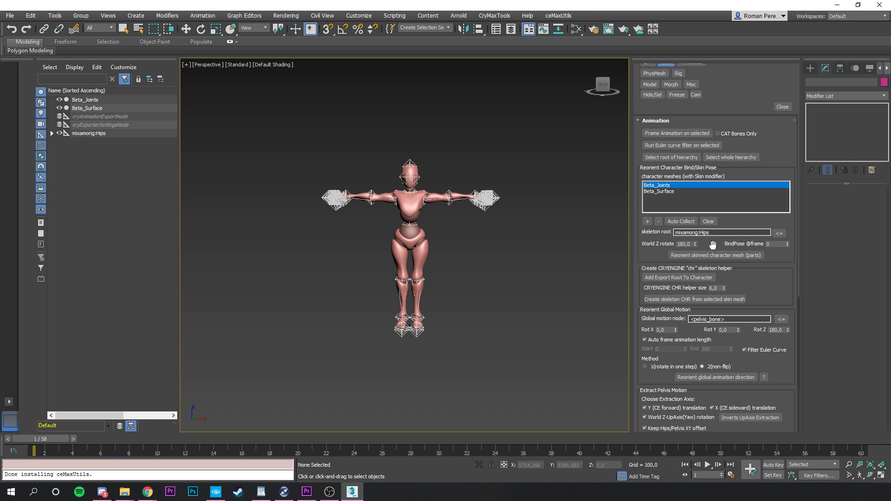
click(402, 209)
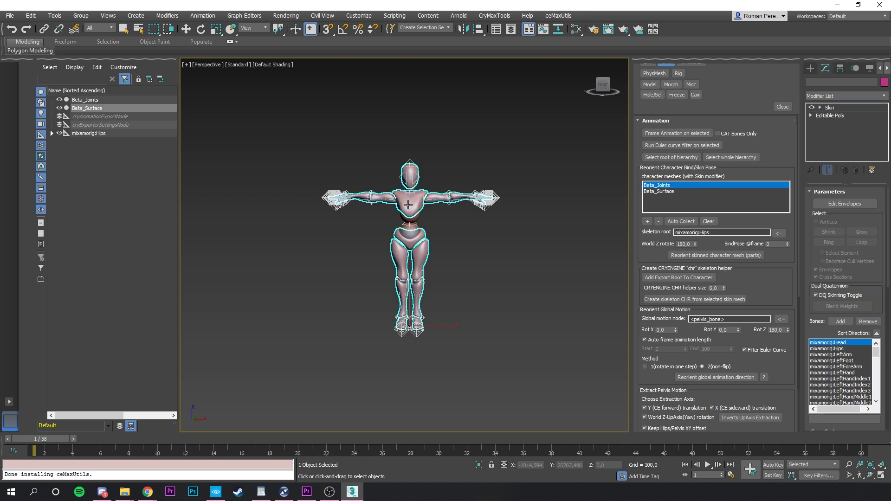
drag(603, 86, 580, 101)
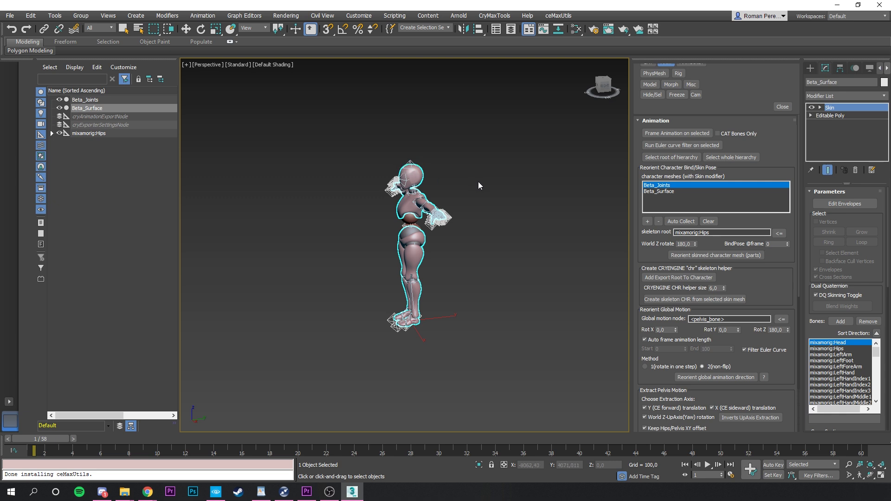
Reorient the skinned Beta_Joints and Beta_Surface mesh parts 180° around world Z.
click(709, 255)
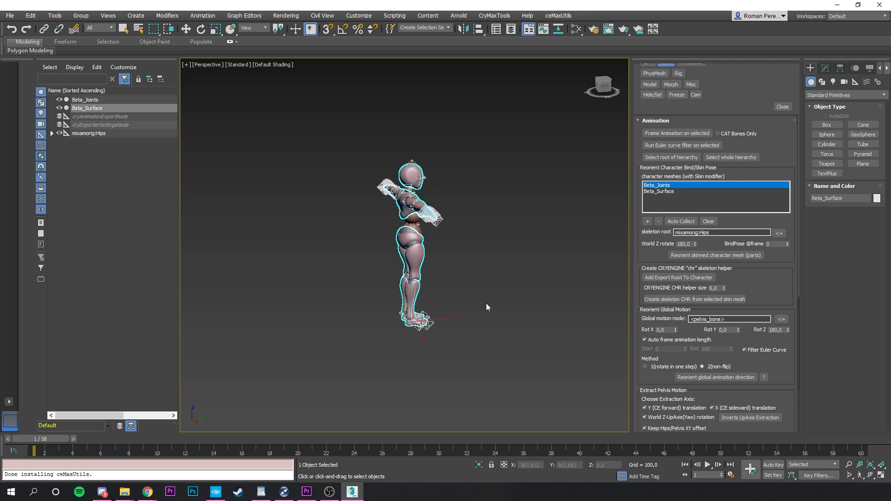
middle_drag(486, 308, 435, 291)
scroll(435, 290, up, 3)
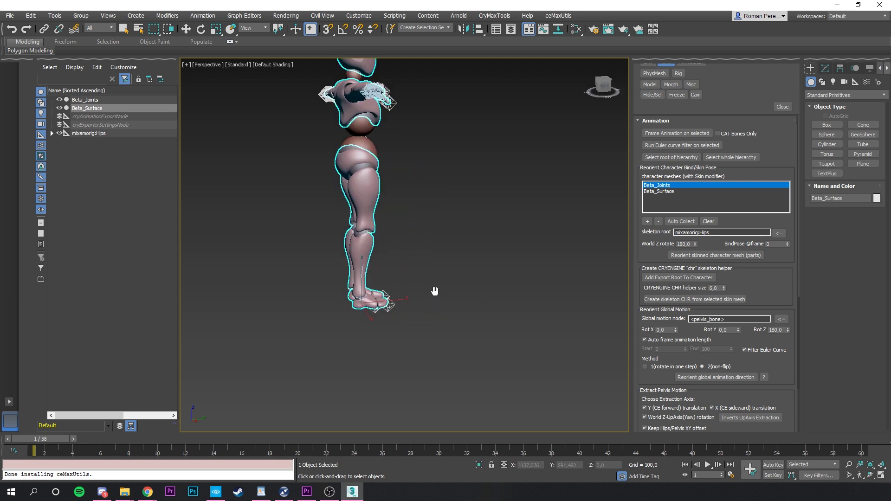
scroll(435, 291, down, 3)
click(602, 86)
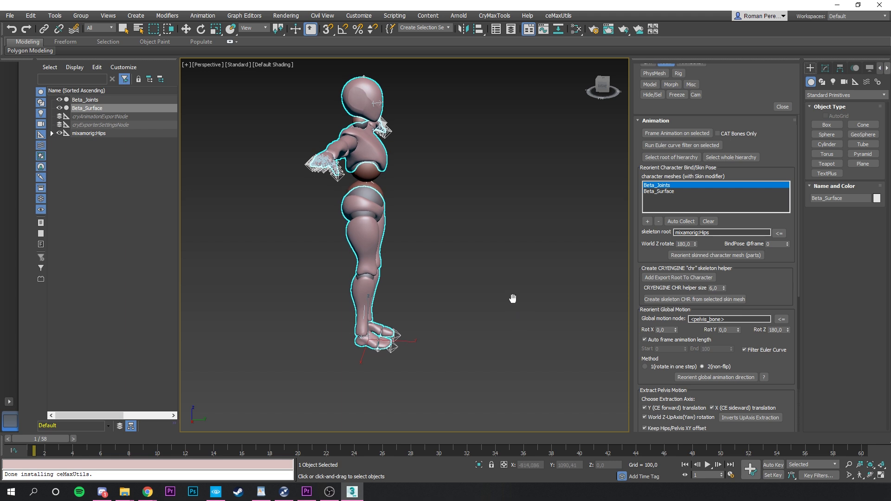
middle_drag(514, 298, 532, 318)
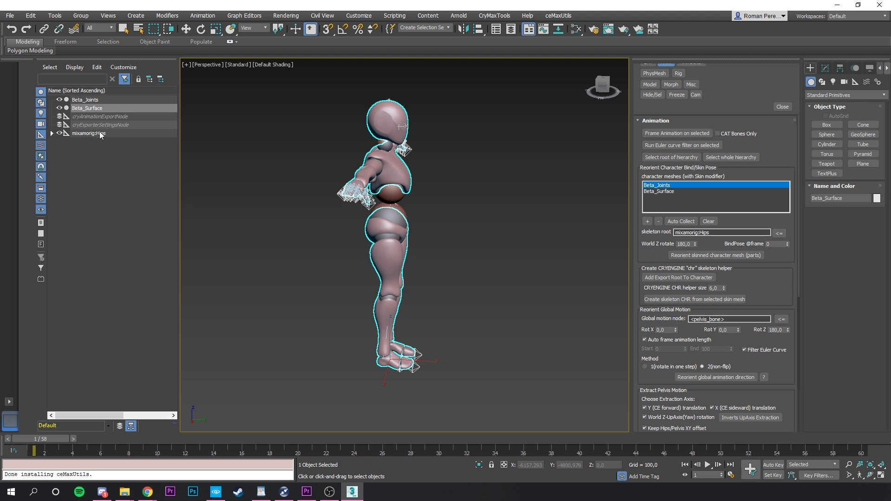
Add the charExpRoot_Beta_Surface export root to Beta_Surface and check its children in the Scene Explorer.
click(93, 100)
click(93, 109)
click(679, 278)
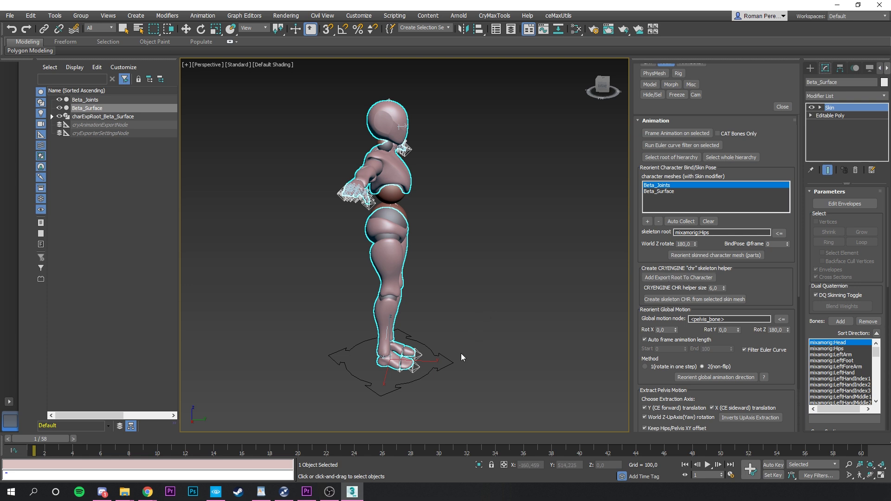
click(447, 356)
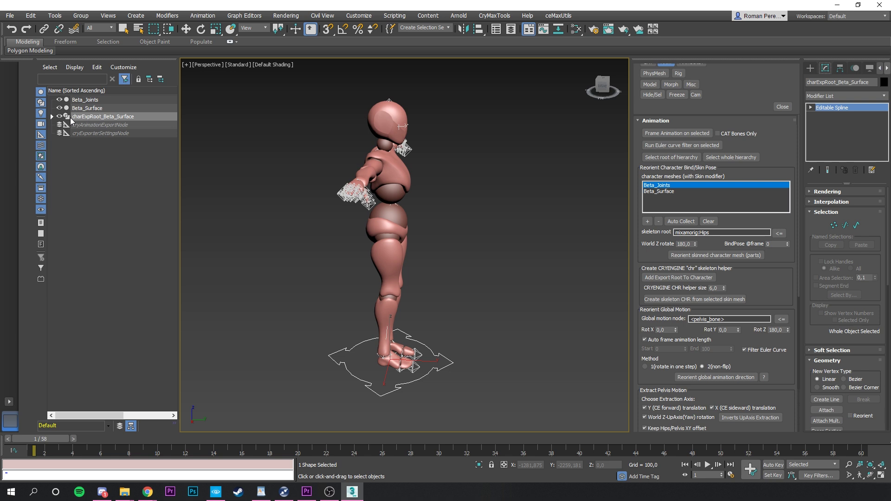
click(51, 116)
click(52, 116)
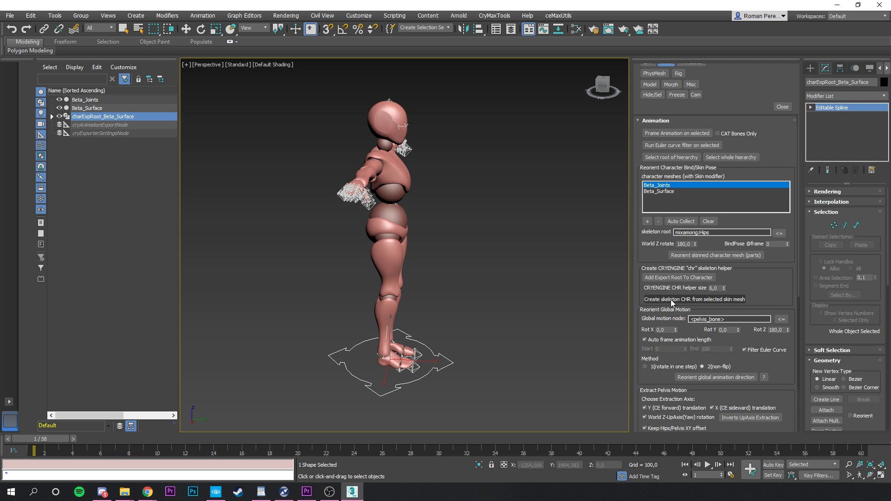
click(113, 109)
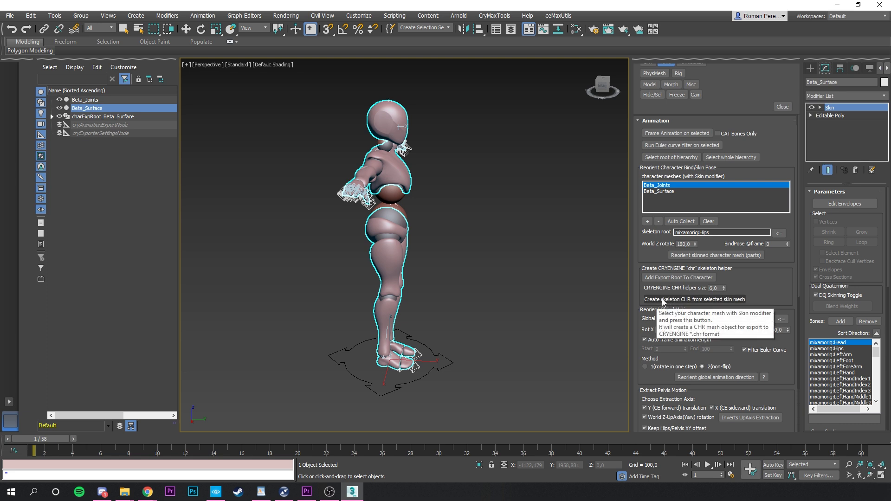
Create the Beta_Surface_skel CHR skeleton from Beta_Surface and view the character from the front.
click(721, 302)
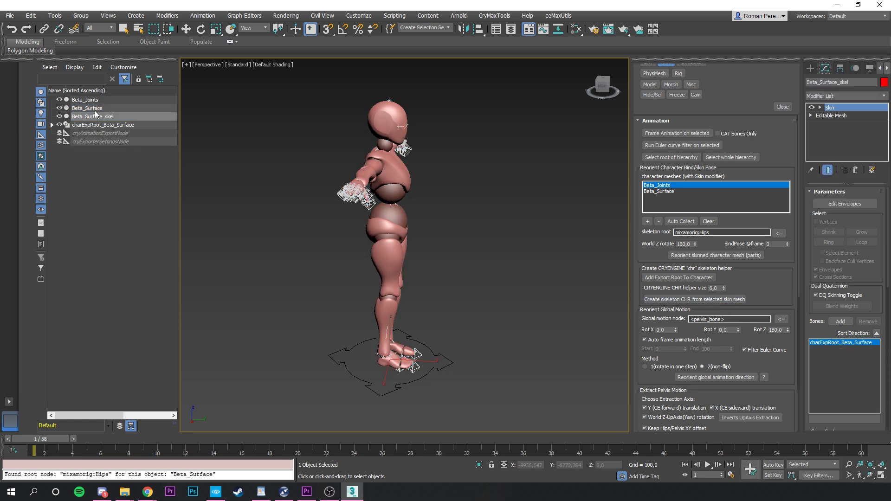
click(478, 290)
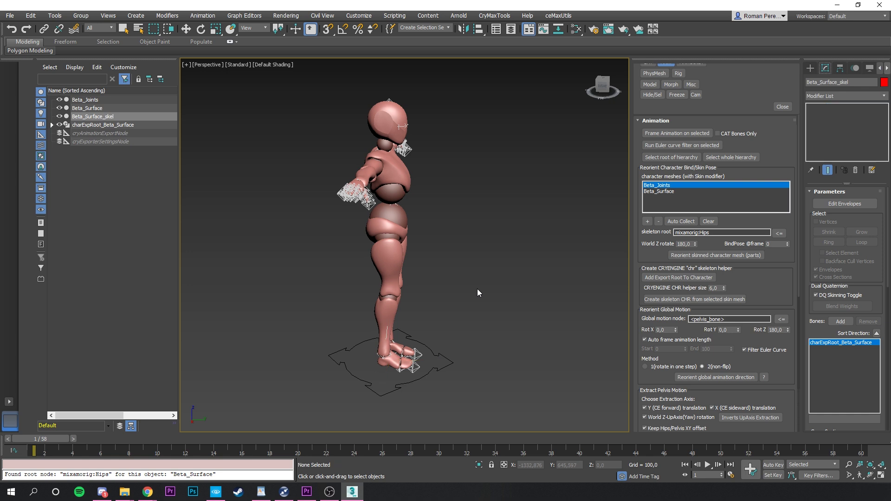
click(602, 88)
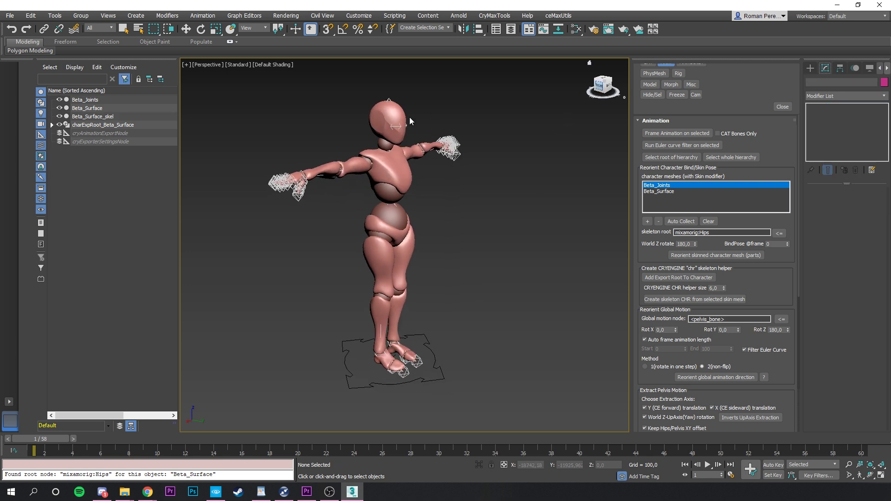
mouse_move(14, 40)
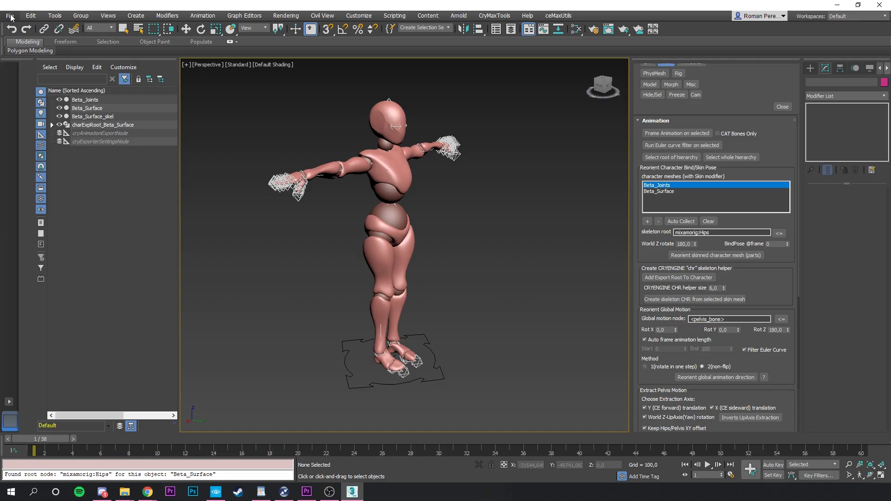
Save the scene as mixamo_origin in the Desktop's Tutorial_Files folder.
click(9, 16)
click(27, 98)
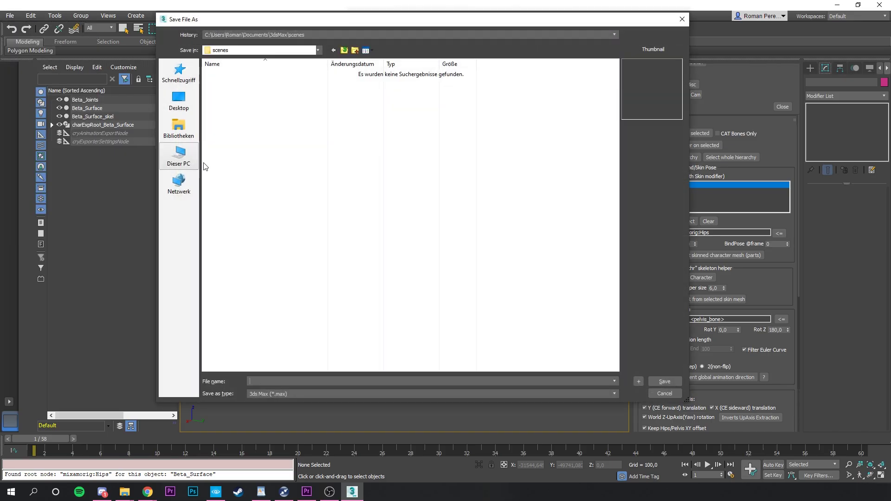
click(179, 99)
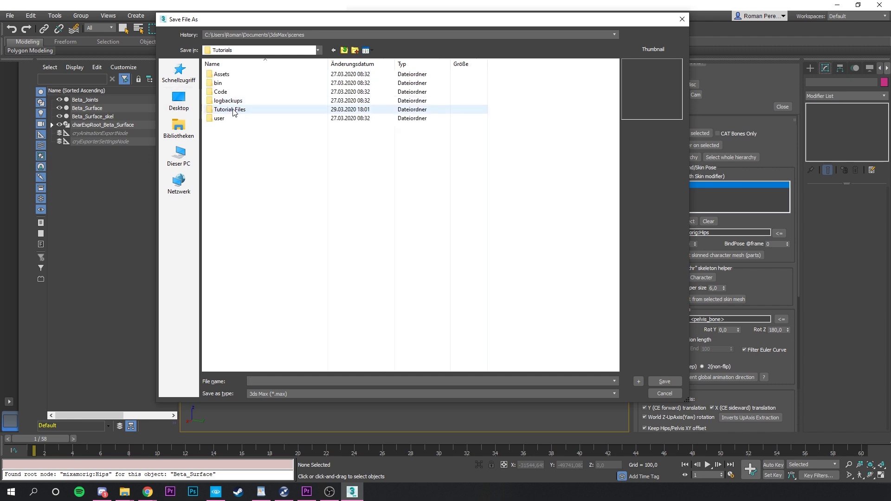
double_click(239, 109)
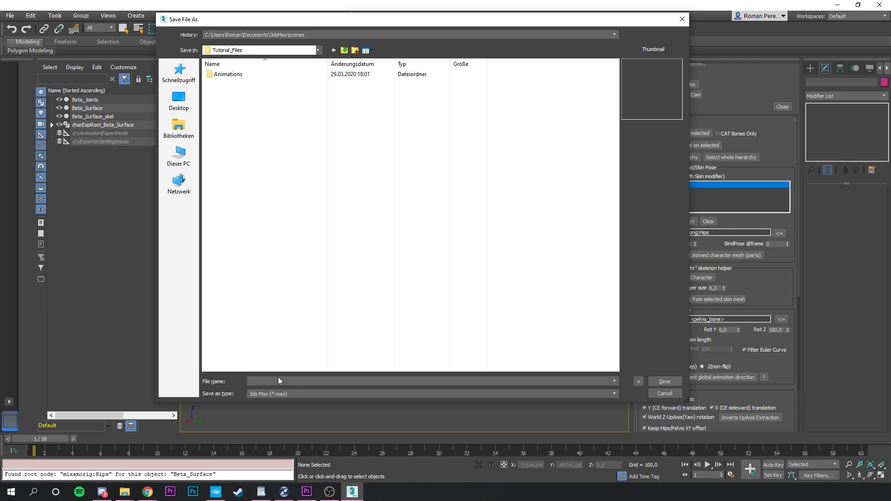
text(mixamo_origin)
key(Return)
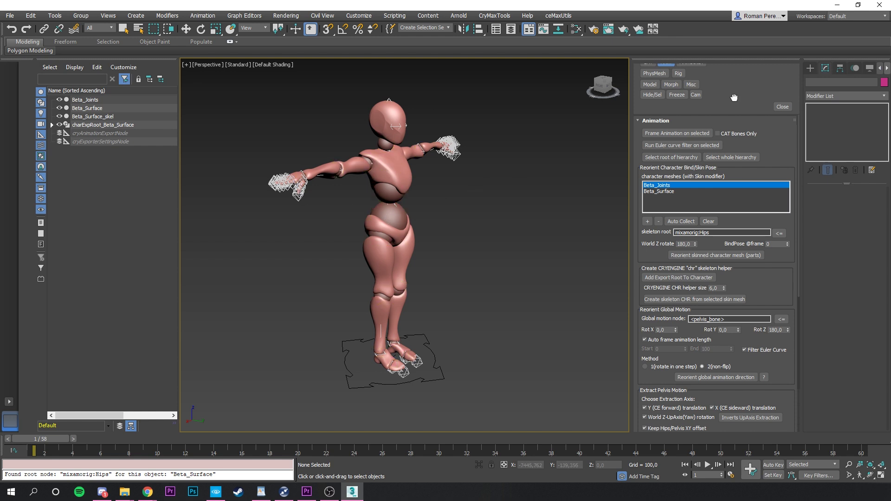
scroll(734, 98, up, 3)
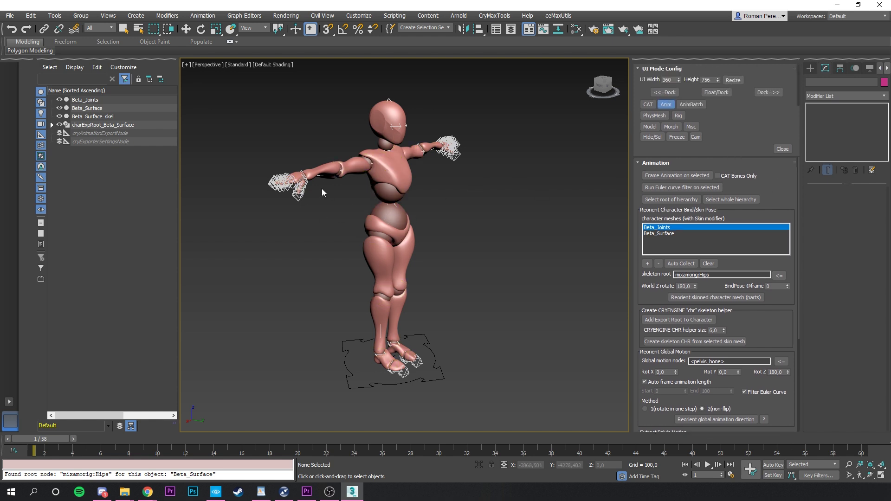
Start importing the Running animation FBX from the Animations folder.
click(9, 16)
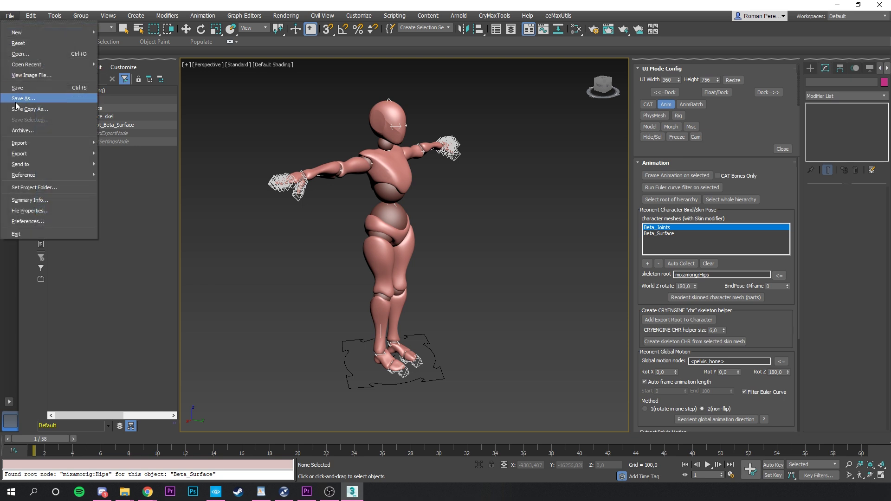
mouse_move(28, 144)
click(124, 146)
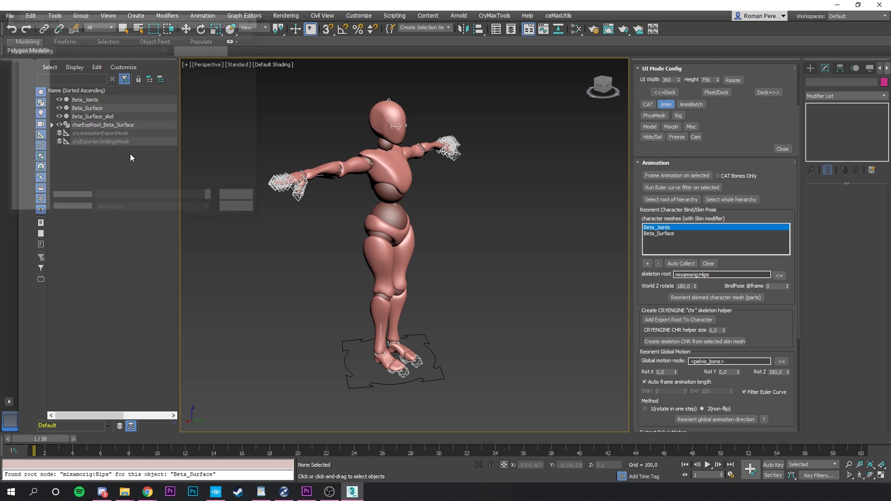
double_click(228, 93)
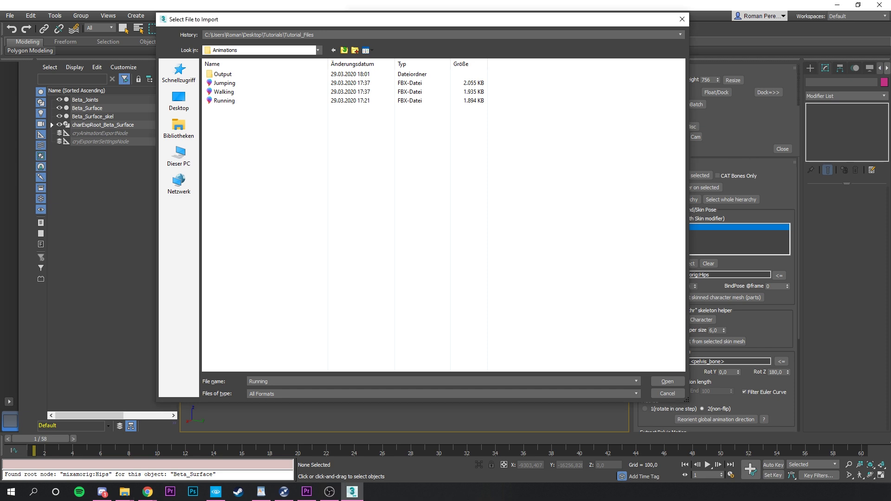
key(alt+Tab)
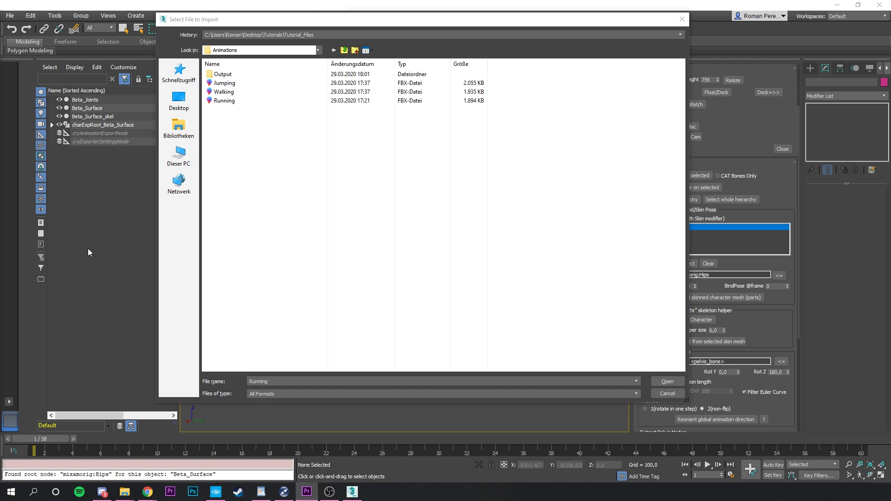
key(alt+Tab)
double_click(225, 100)
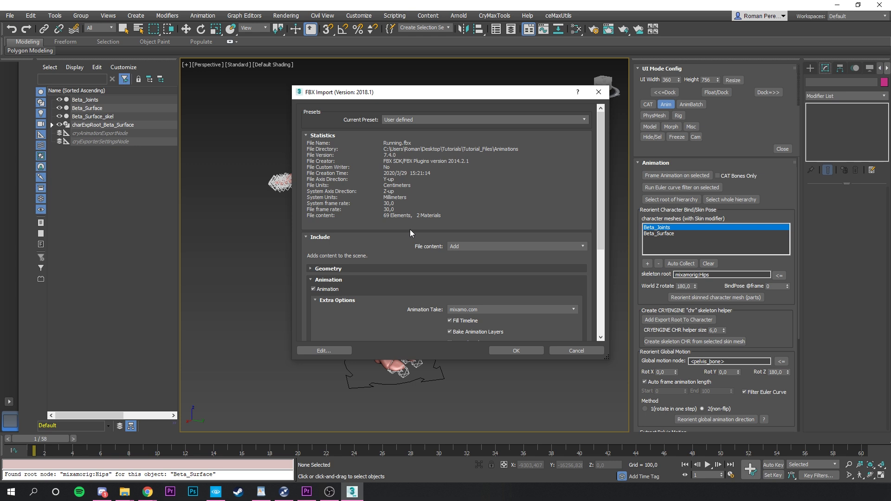
Import it with File content set to Update animation, then scrub the 19-frame timeline.
scroll(411, 234, down, 1)
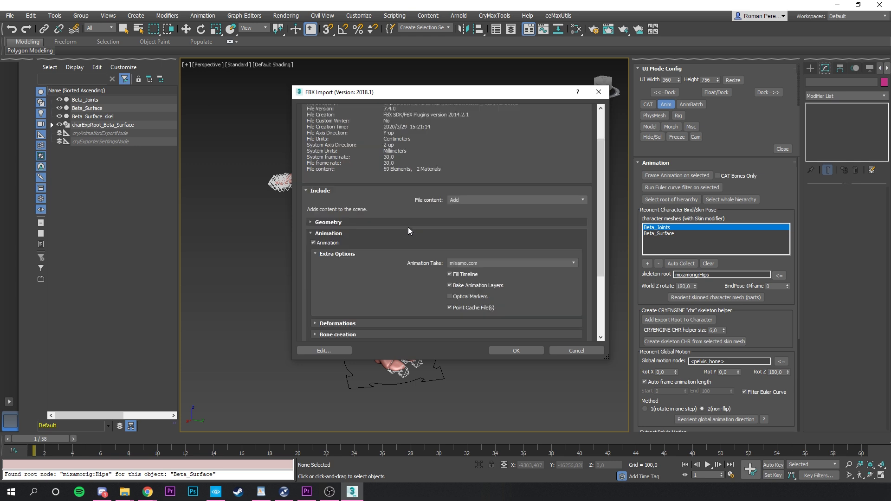
click(470, 201)
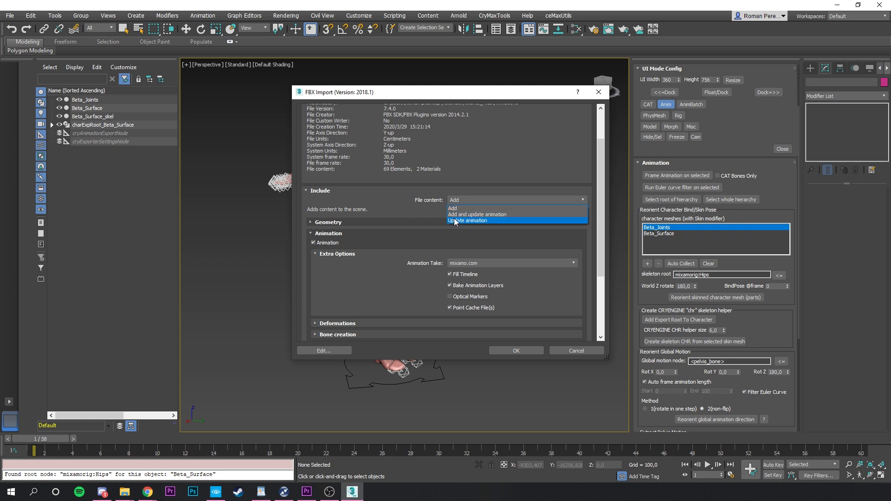
click(468, 221)
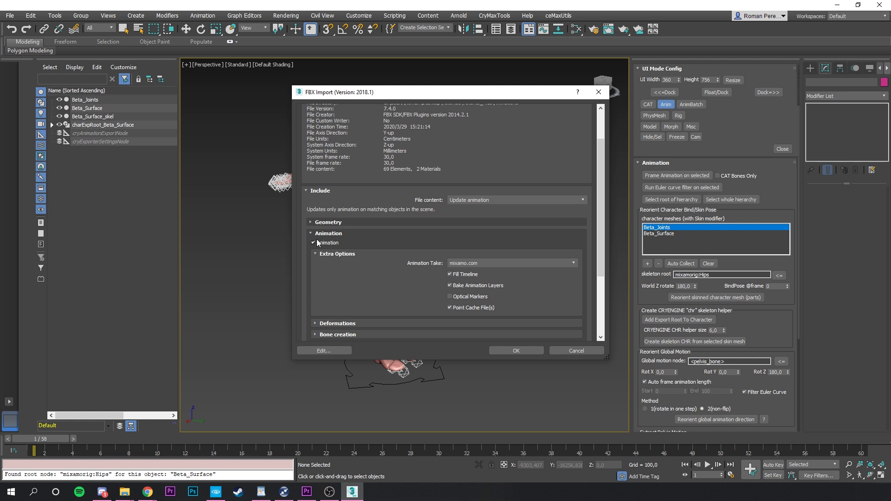
click(514, 351)
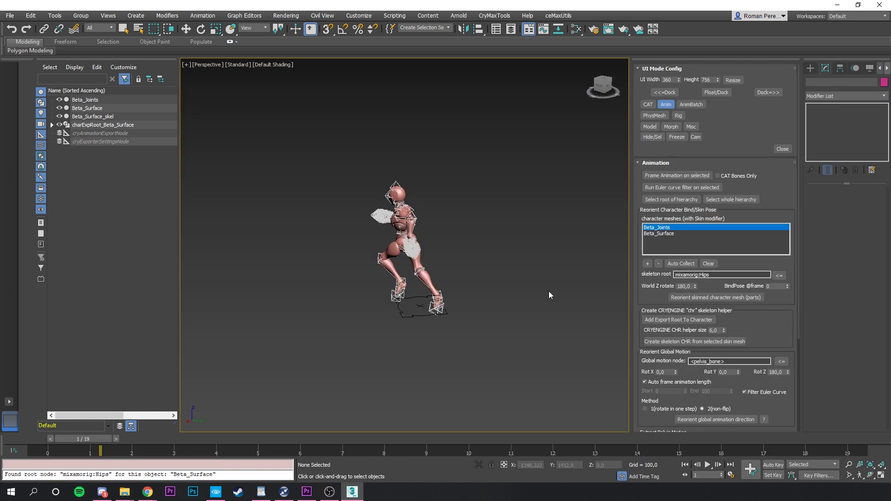
alt+middle_drag(550, 292, 504, 293)
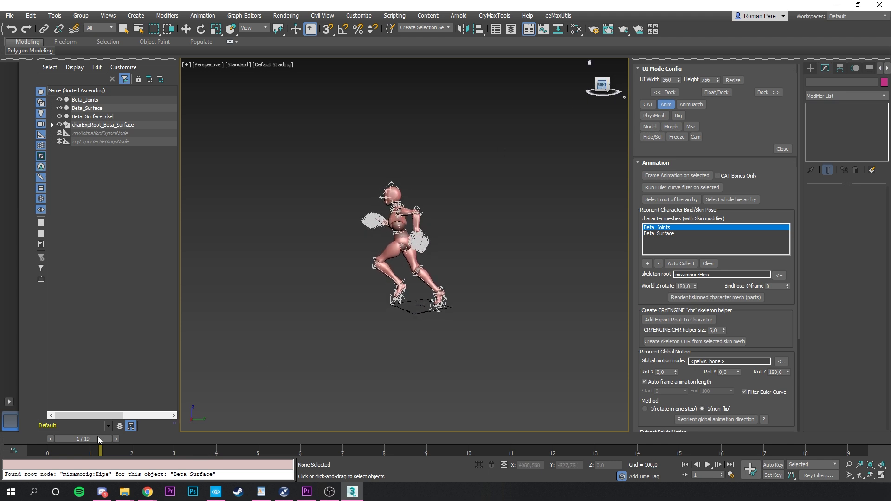
drag(98, 439, 382, 433)
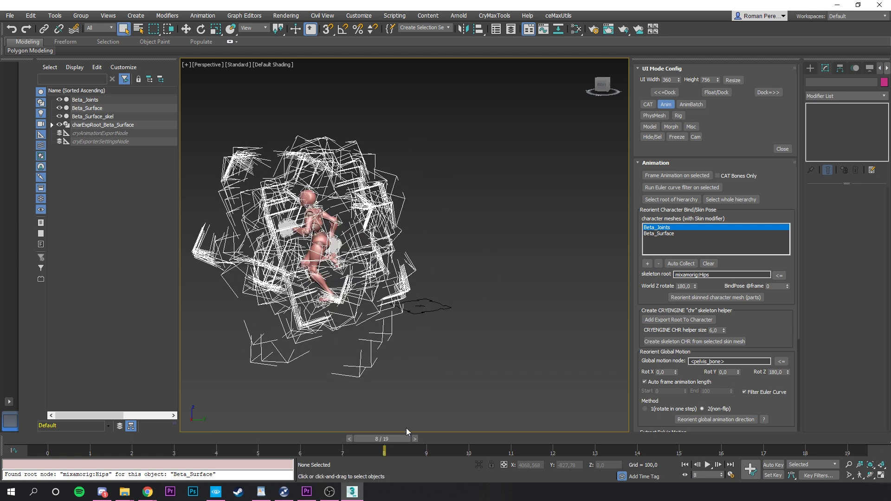
Select the mixamorig:Hips bone in the Scene Explorer.
click(320, 239)
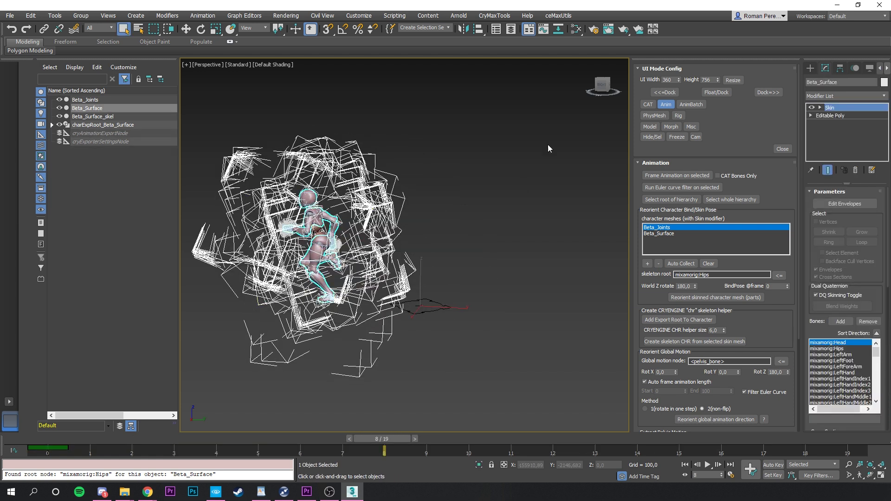
drag(599, 87, 49, 447)
drag(610, 92, 608, 120)
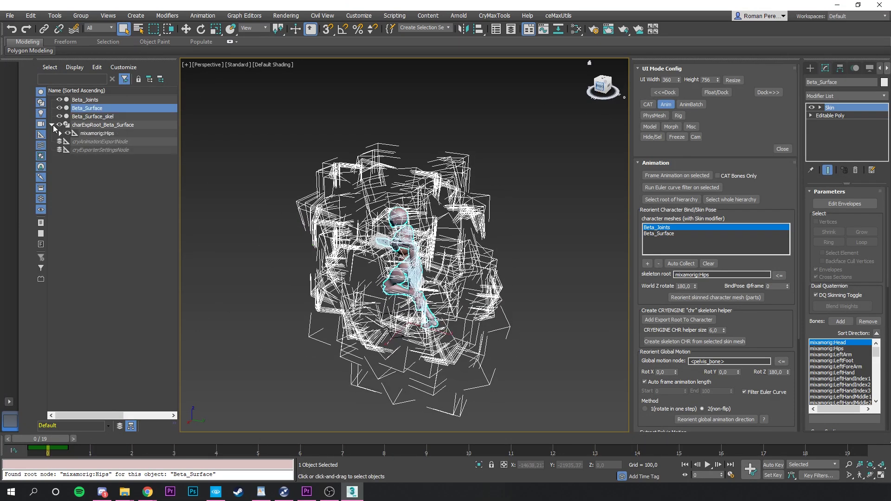
click(97, 133)
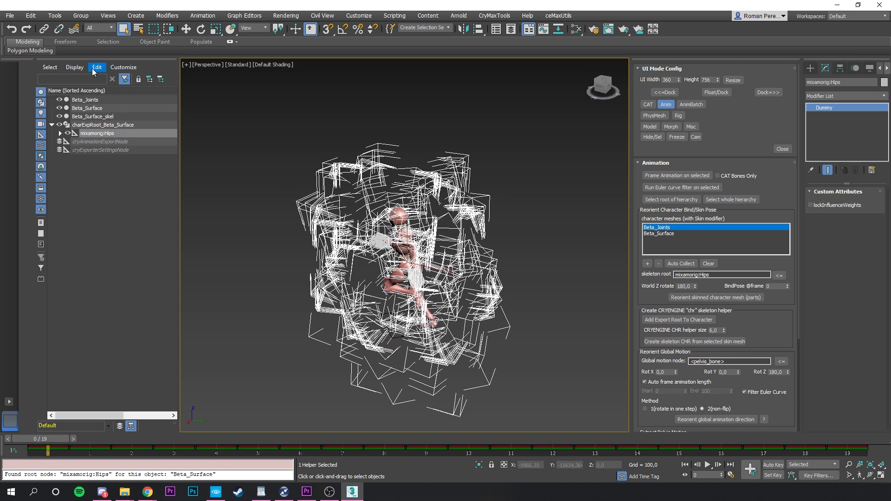
click(55, 69)
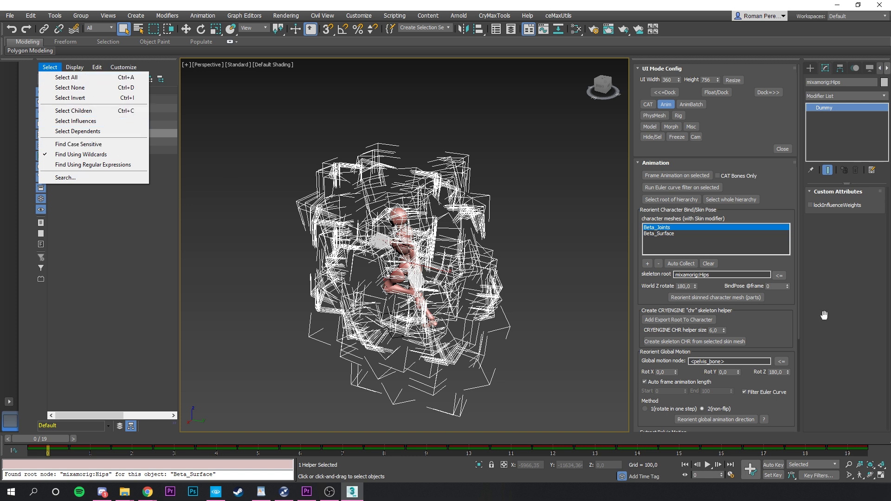
click(144, 267)
click(108, 133)
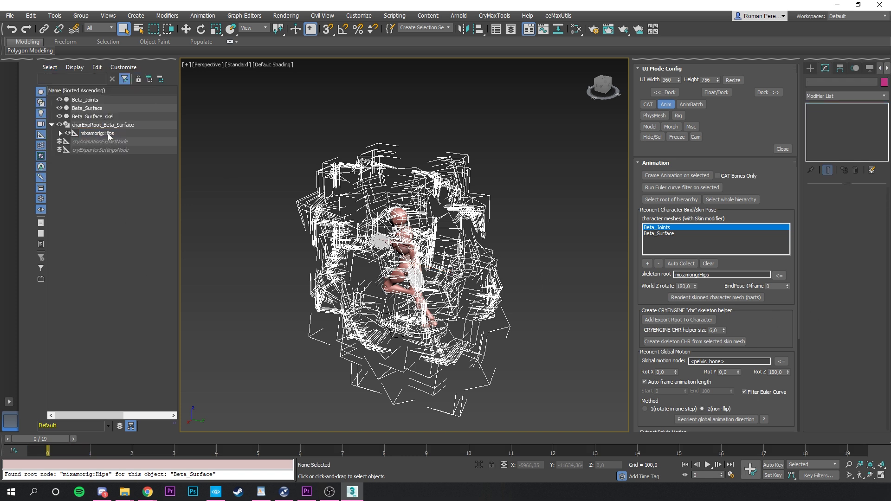
click(113, 135)
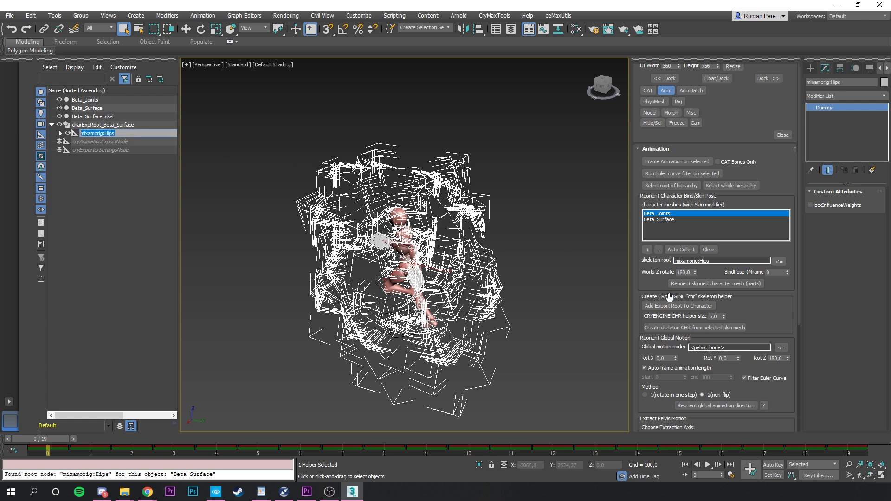
Set mixamorig:Hips as the global motion node and reorient the global animation direction.
click(782, 348)
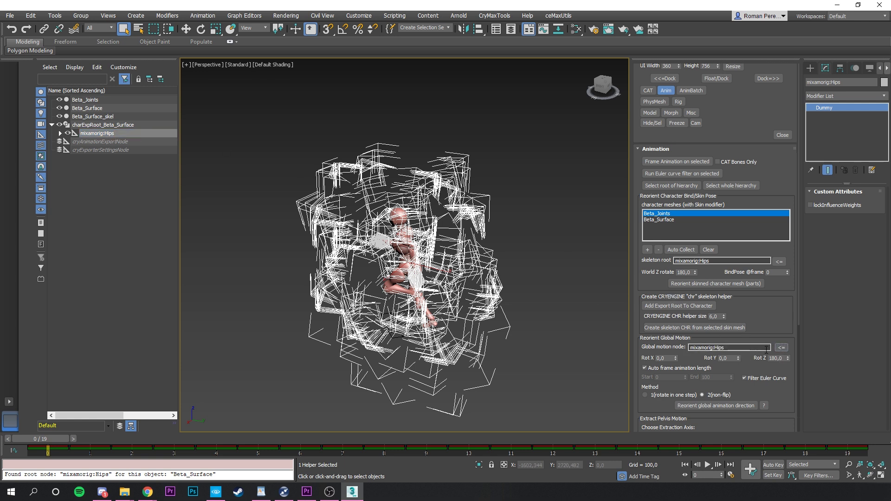
scroll(664, 351, down, 3)
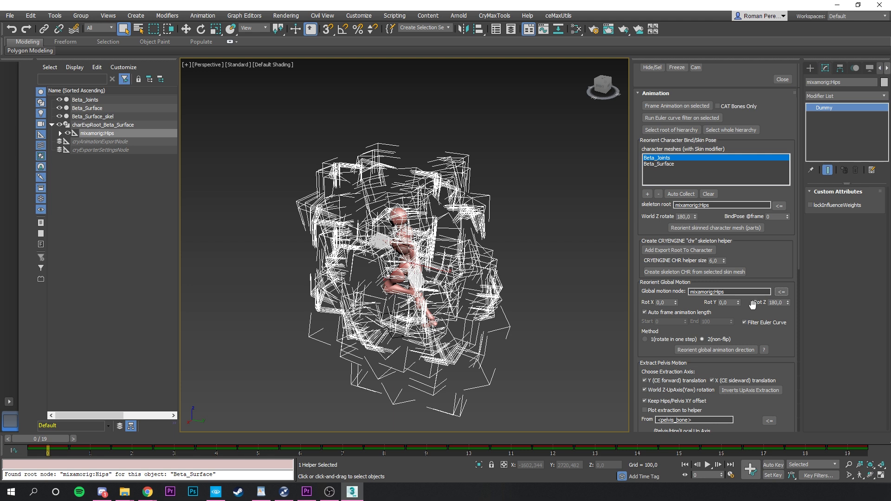
click(712, 350)
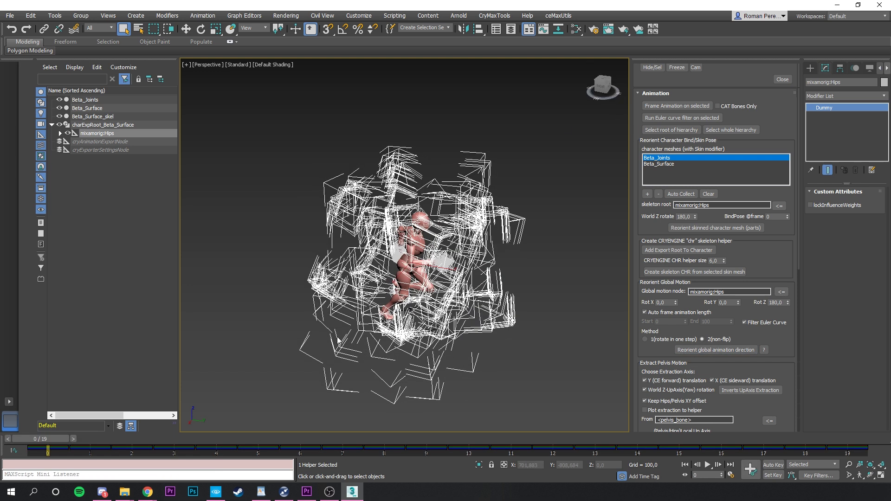
mouse_move(57, 439)
mouse_down()
mouse_move(549, 440)
mouse_move(389, 426)
mouse_move(66, 430)
mouse_up()
key(q)
scroll(408, 302, up, 6)
alt+middle_drag(408, 302, 583, 145)
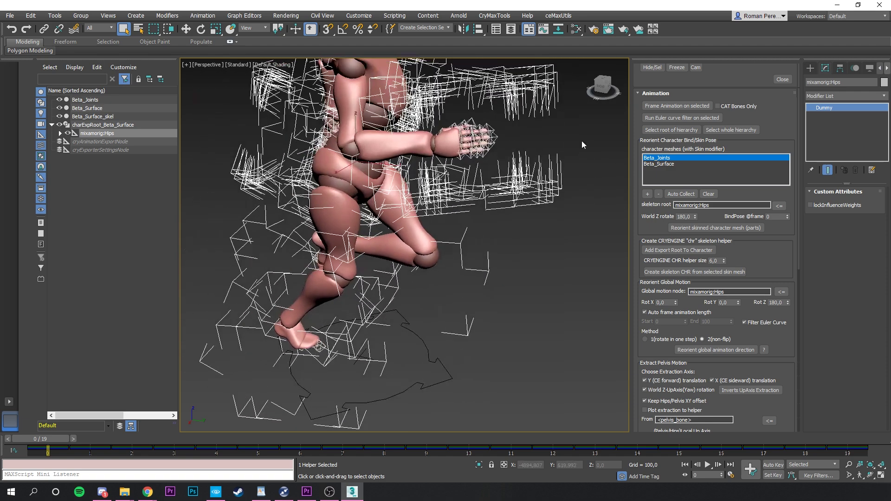
click(603, 90)
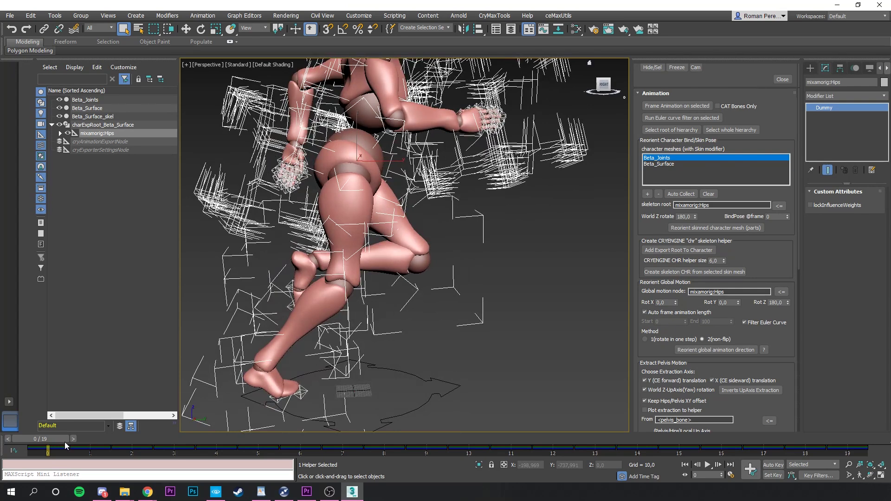
mouse_move(62, 440)
mouse_down()
mouse_move(812, 445)
mouse_move(197, 446)
mouse_move(53, 455)
mouse_up()
key(q)
scroll(347, 294, down, 5)
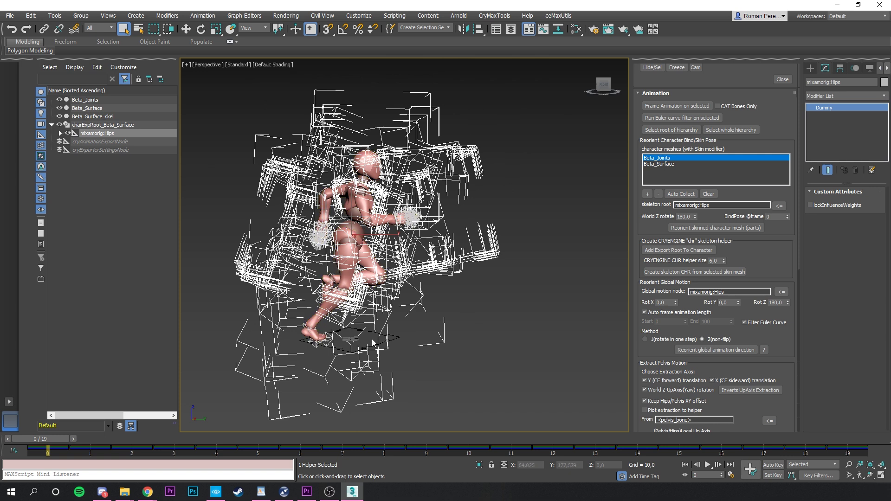
scroll(735, 325, down, 3)
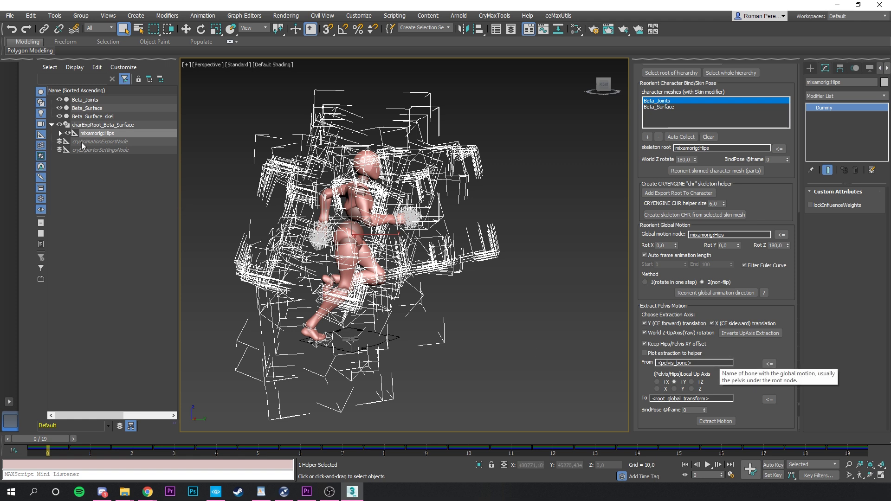
Set mixamorig:Hips as the motion source and charExpRoot_Beta_Surface as the destination, then extract.
click(102, 134)
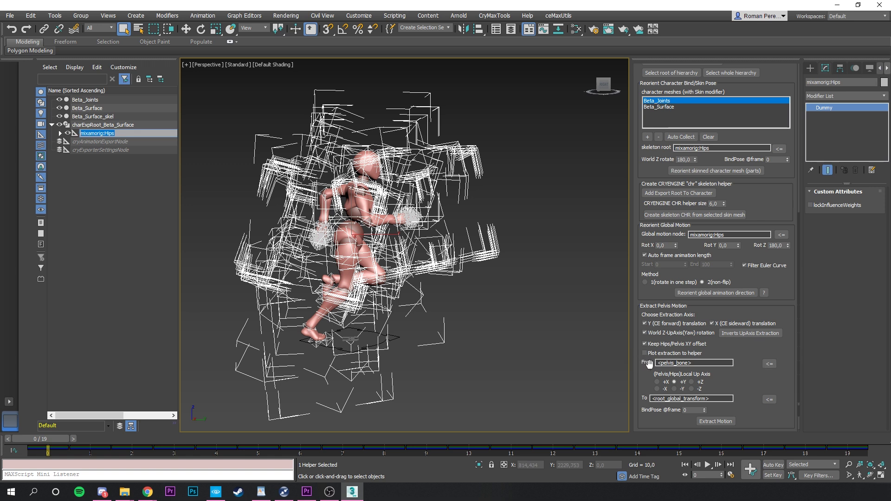
click(766, 367)
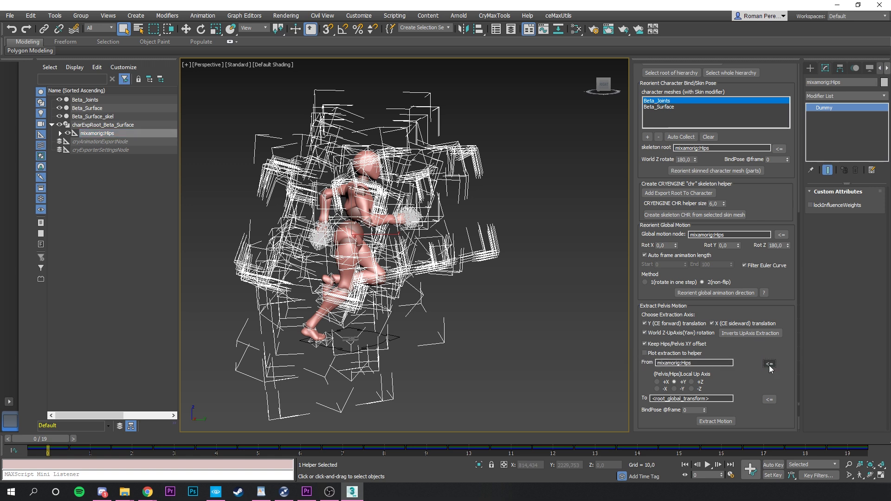
click(102, 127)
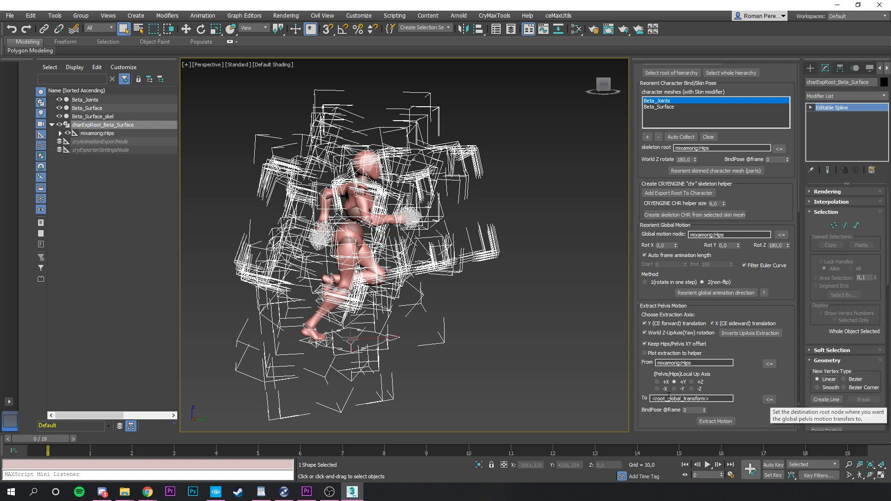
click(770, 400)
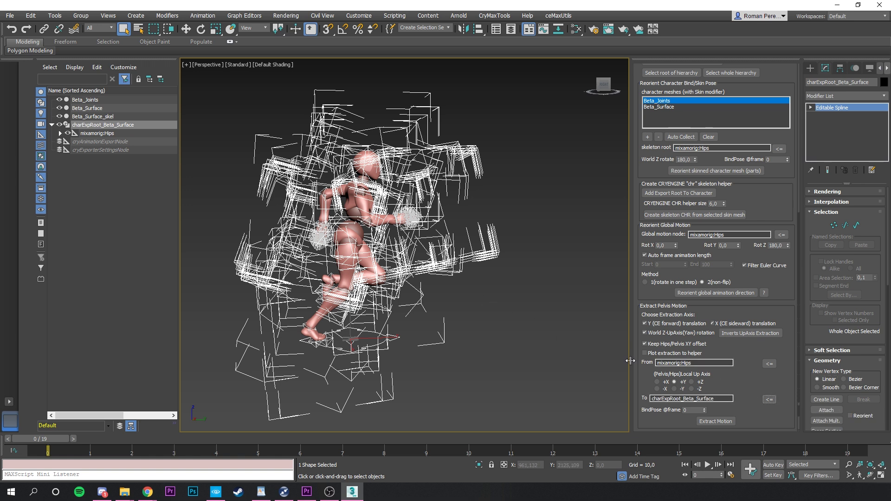
middle_drag(490, 337, 513, 333)
click(726, 423)
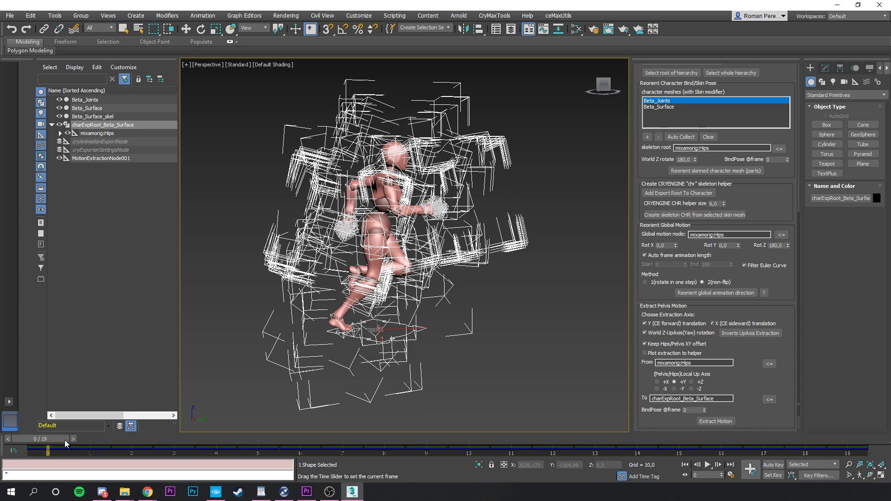
Step to frame 2, return to the first frame, and lock the current selection.
mouse_move(65, 440)
mouse_down()
mouse_move(478, 462)
mouse_move(86, 457)
mouse_move(55, 448)
mouse_up()
key(q)
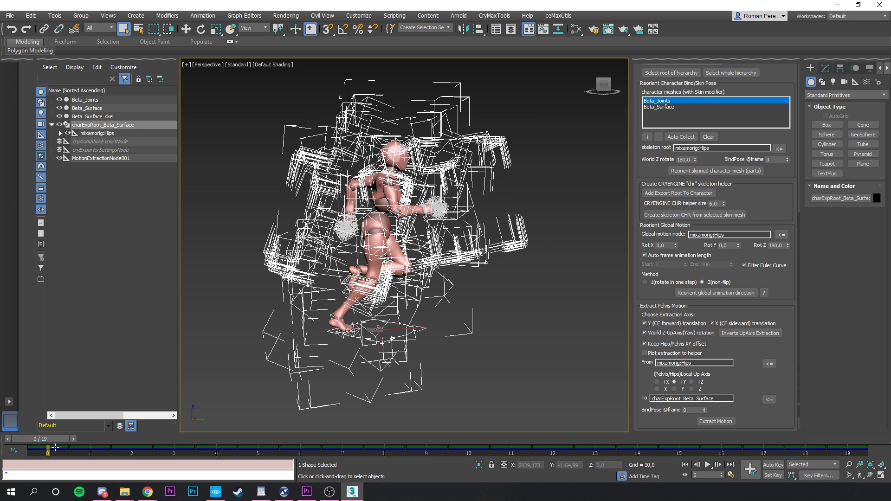
key(space)
key(space)
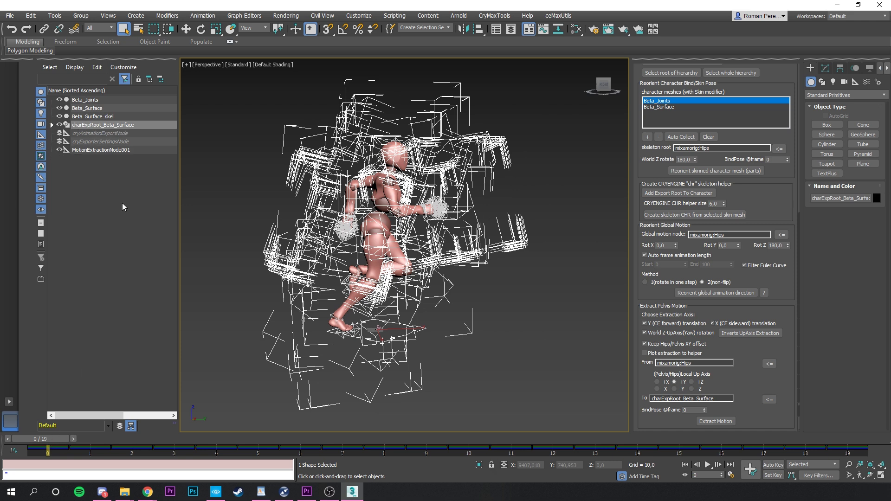
Export the scene to a file named 'CryEngine Animatio'.
click(11, 15)
mouse_move(38, 152)
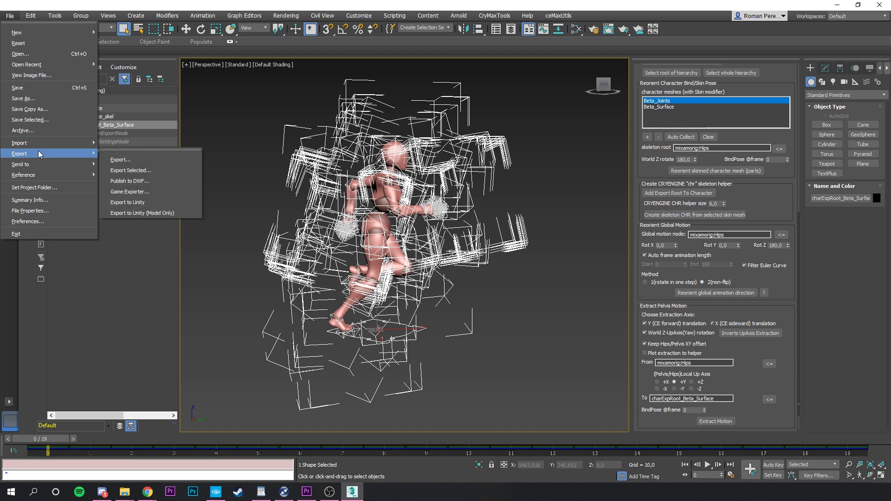
click(144, 156)
text(CryEngi)
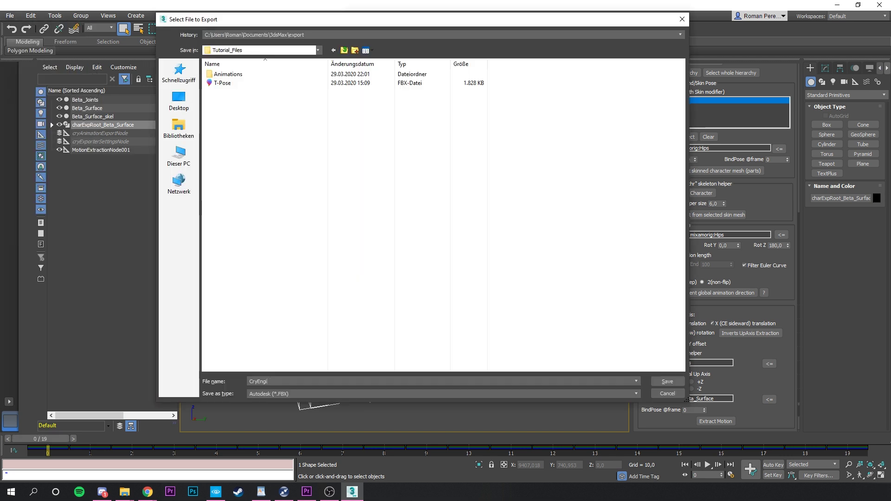
text(ne Anim)
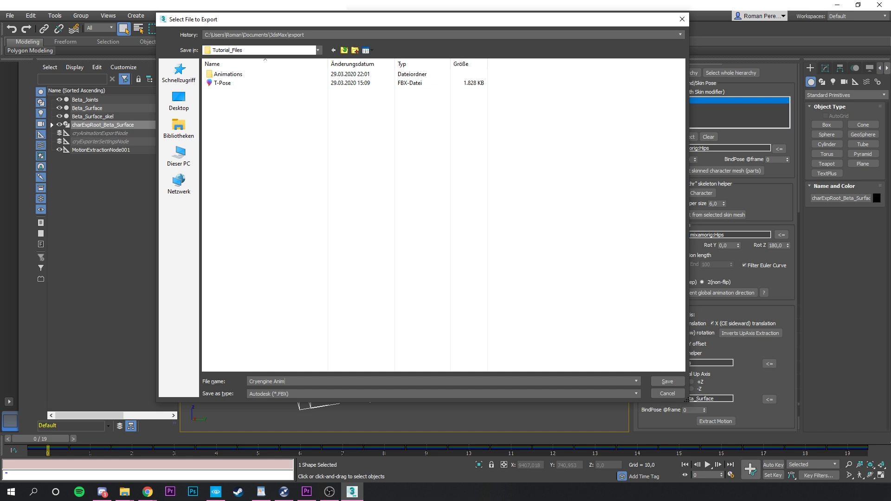
text(atio)
key(Return)
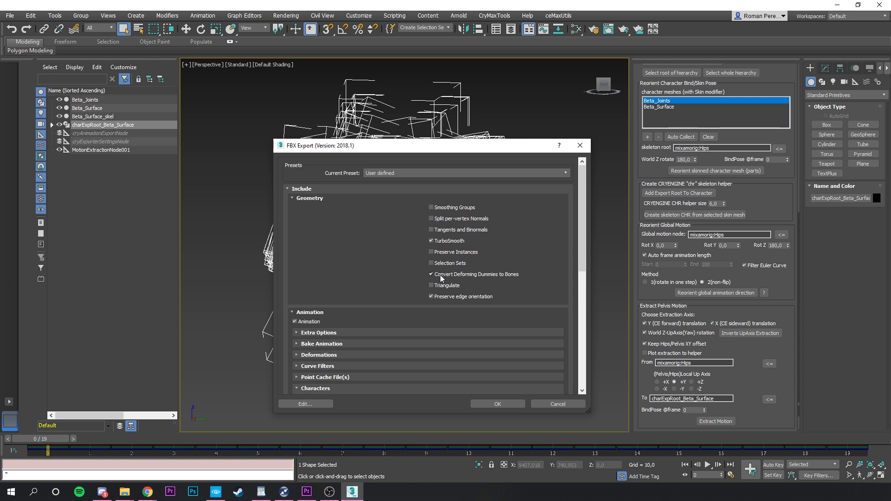
Include Skins and Morphs deformations and confirm the FBX export settings.
scroll(442, 297, down, 1)
click(297, 309)
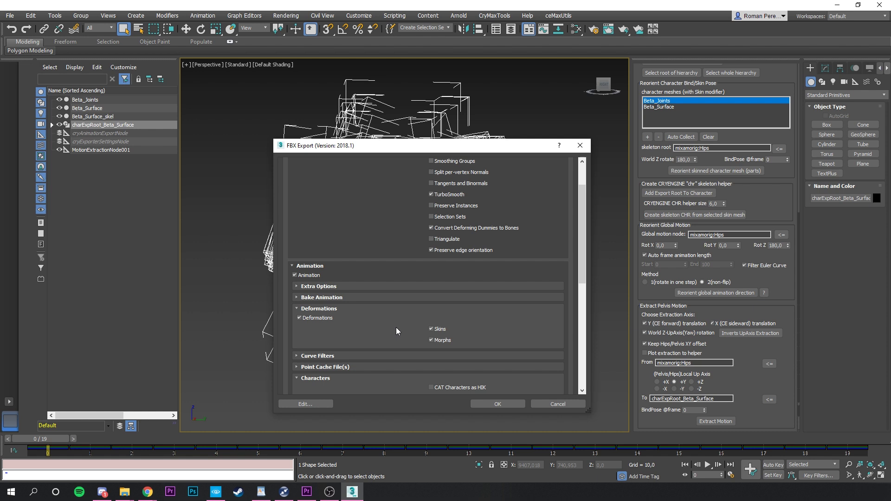
click(497, 405)
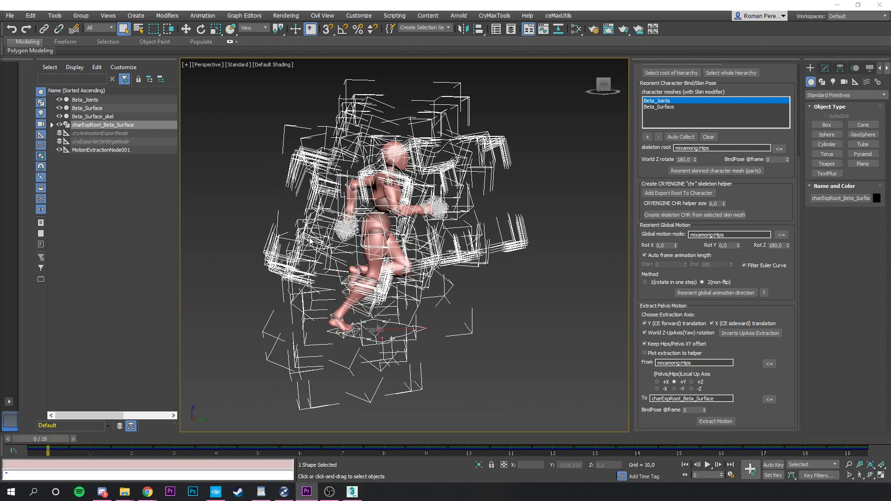
drag(610, 88, 589, 88)
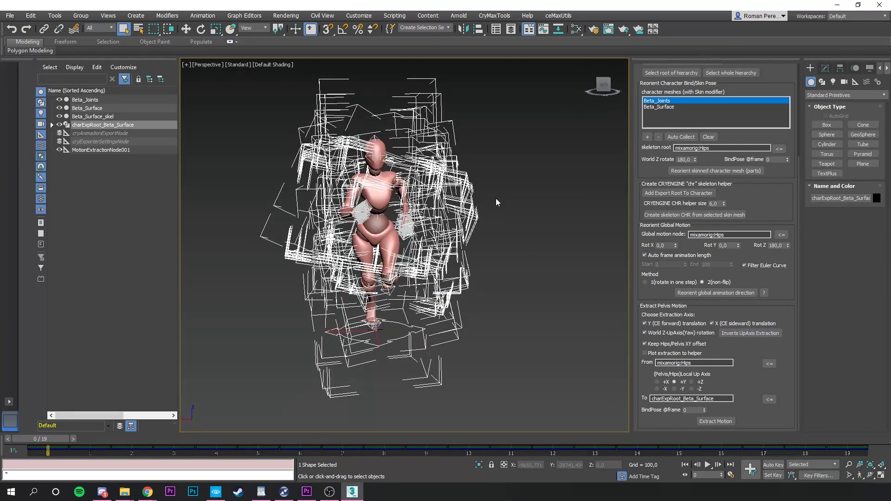
scroll(655, 126, up, 1)
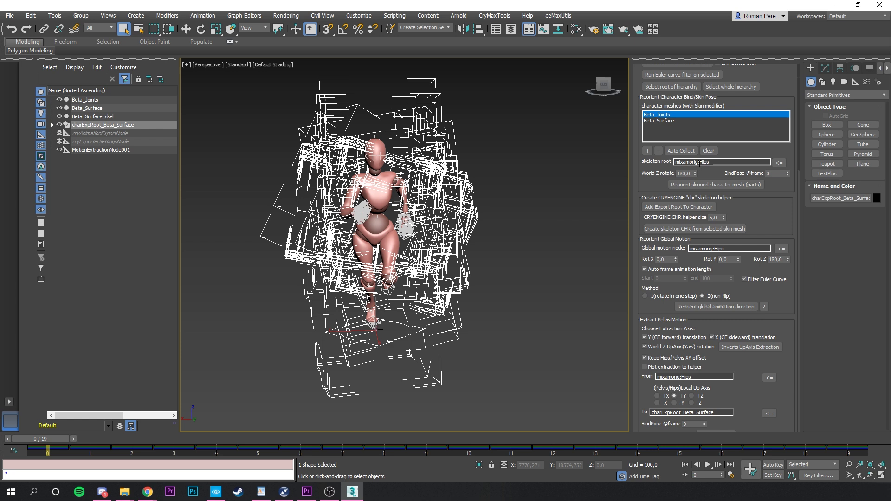
scroll(754, 122, up, 8)
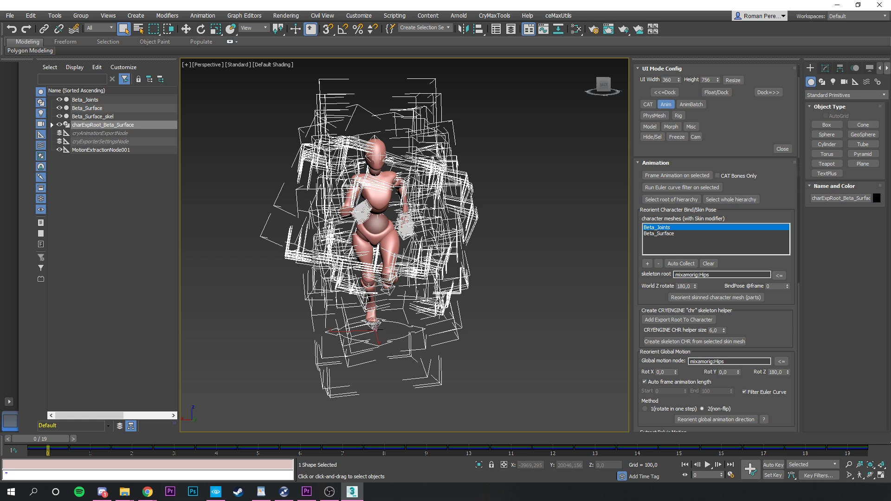
Reset the scene without saving the exported changes.
click(10, 17)
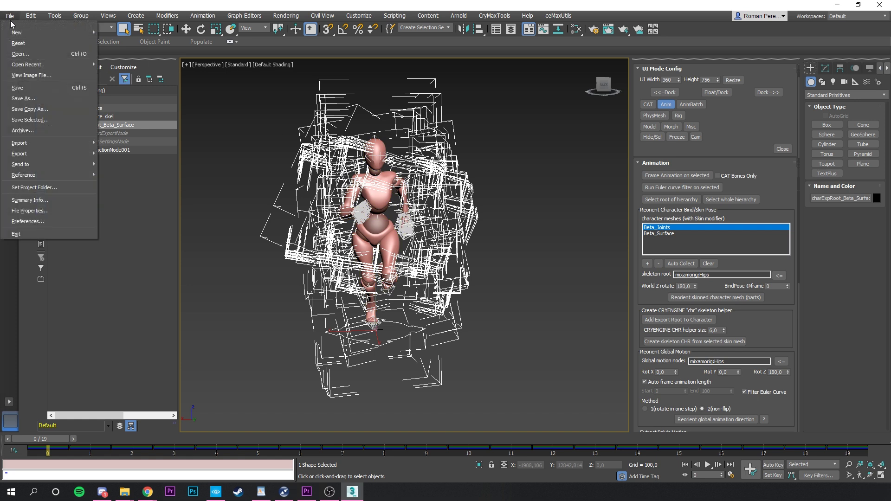
click(18, 43)
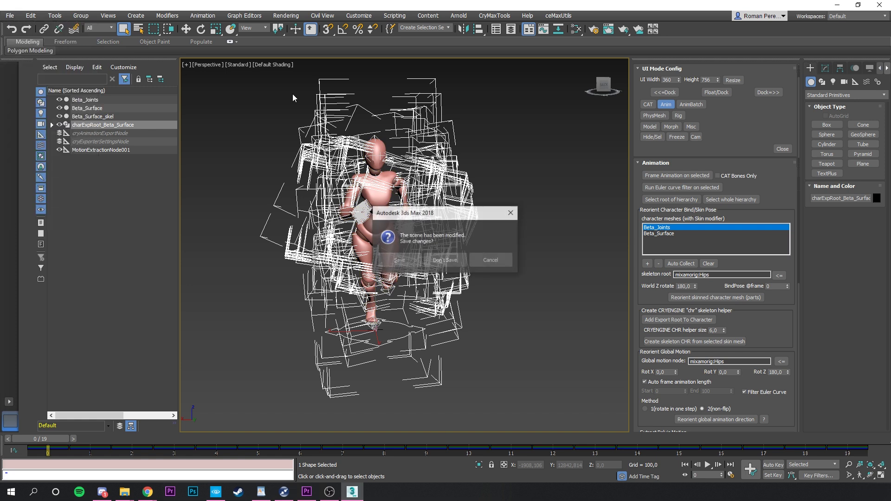
click(451, 265)
click(430, 262)
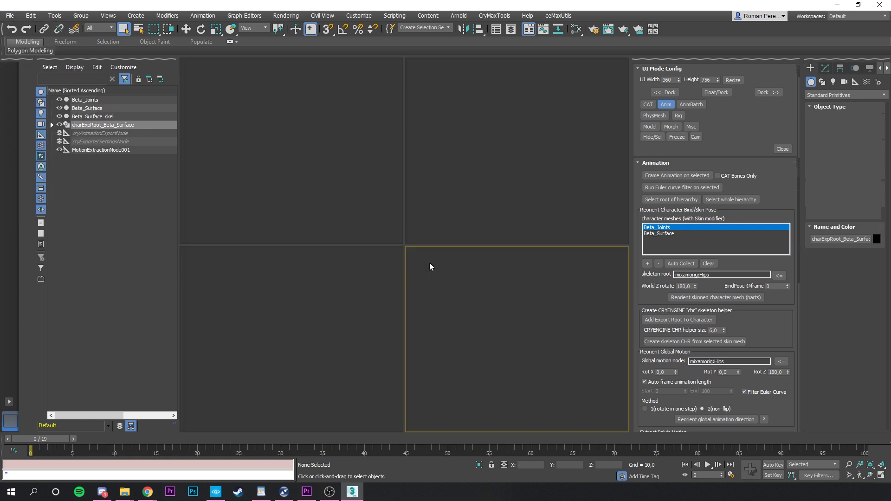
Reopen mixamo_origin.max from recent files and permanently dismiss the Obsolete File warning.
click(10, 16)
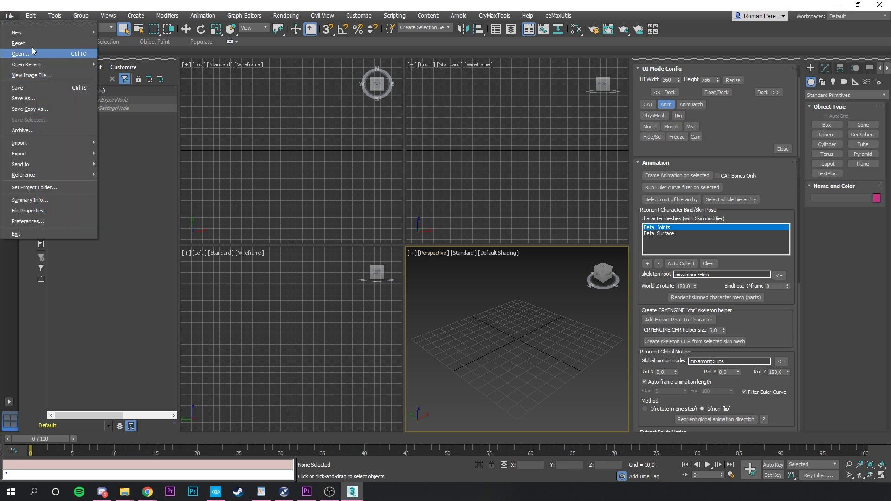
mouse_move(36, 65)
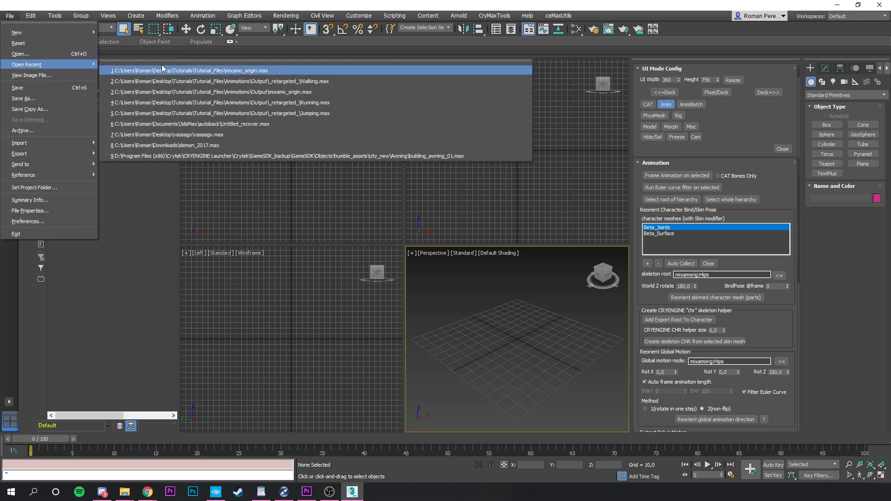
click(262, 71)
click(439, 264)
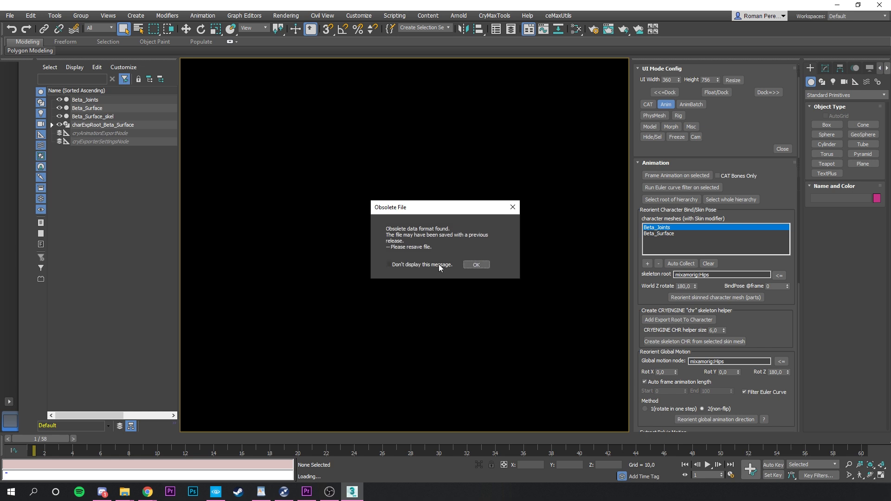
click(477, 265)
Toggle the Anim tools and auto-collect the three skinned meshes and root charExpRoot_Beta_Surface.
drag(600, 87, 608, 88)
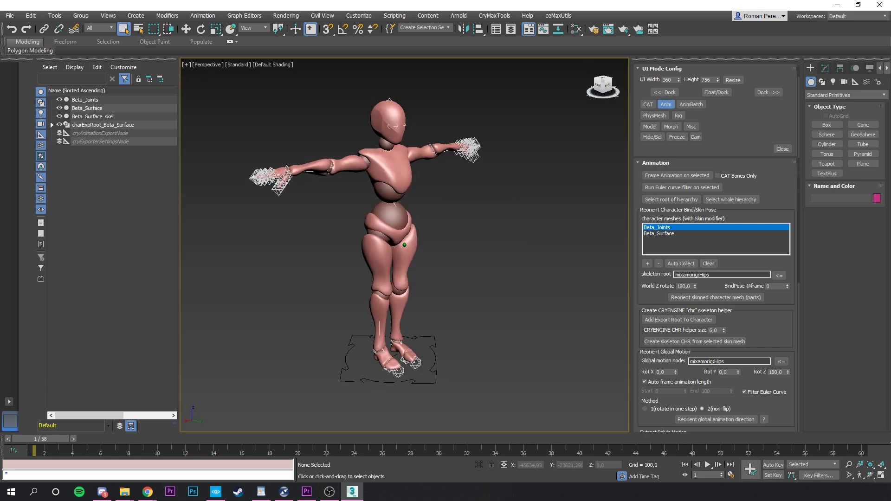
click(672, 106)
click(665, 105)
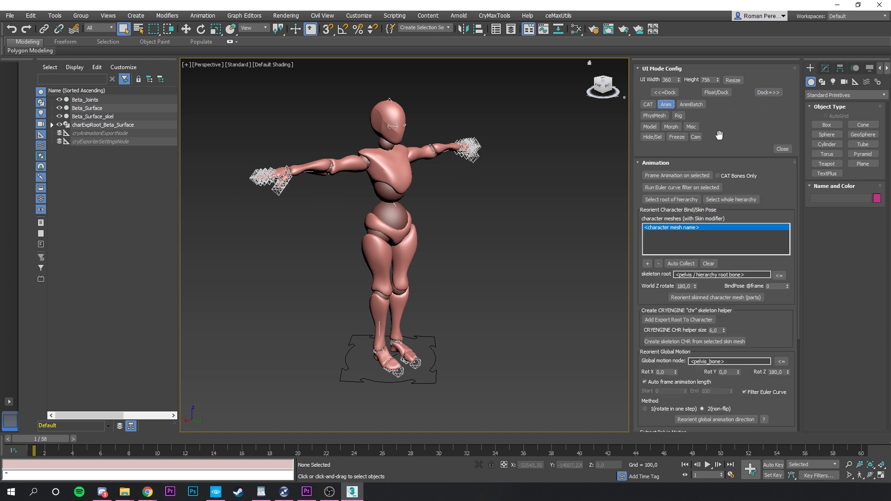
click(675, 265)
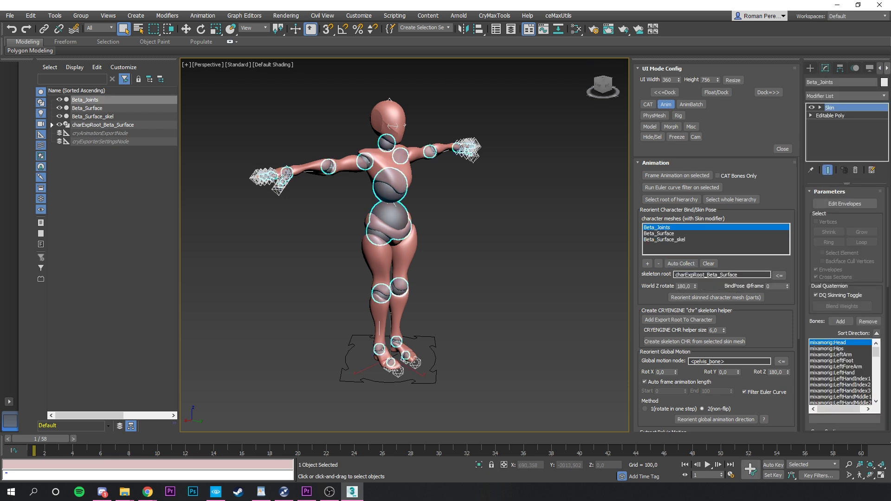
key(alt+Tab)
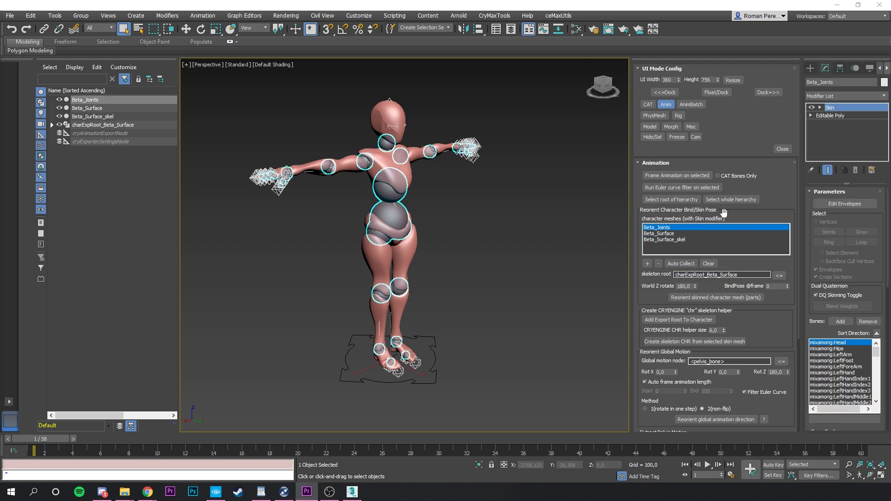
Deselect Beta_Joints and reset to an empty scene without saving.
click(610, 88)
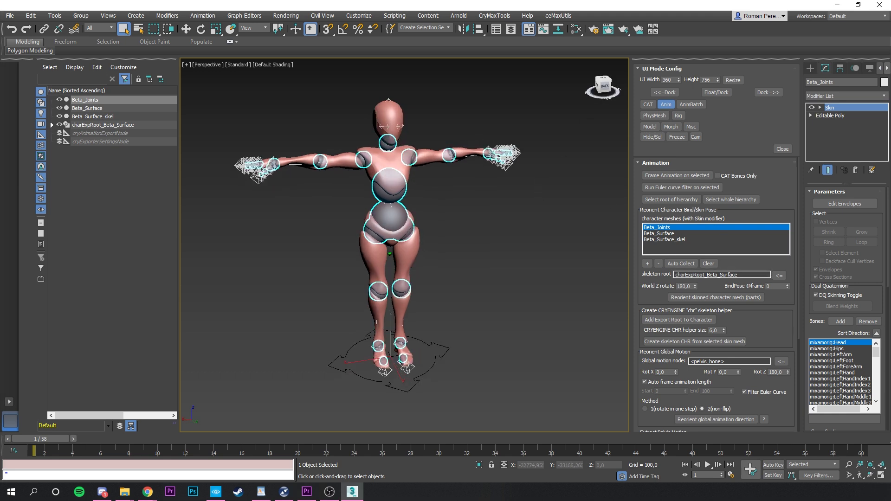
click(524, 196)
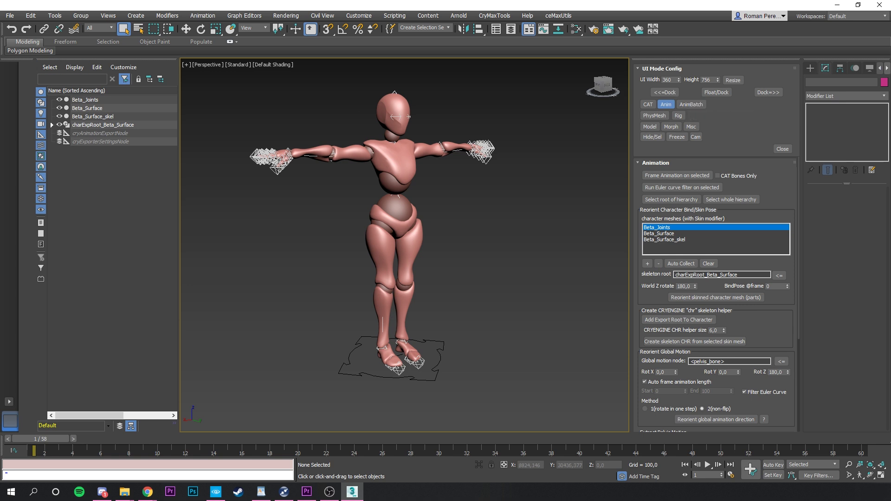
click(10, 15)
click(18, 43)
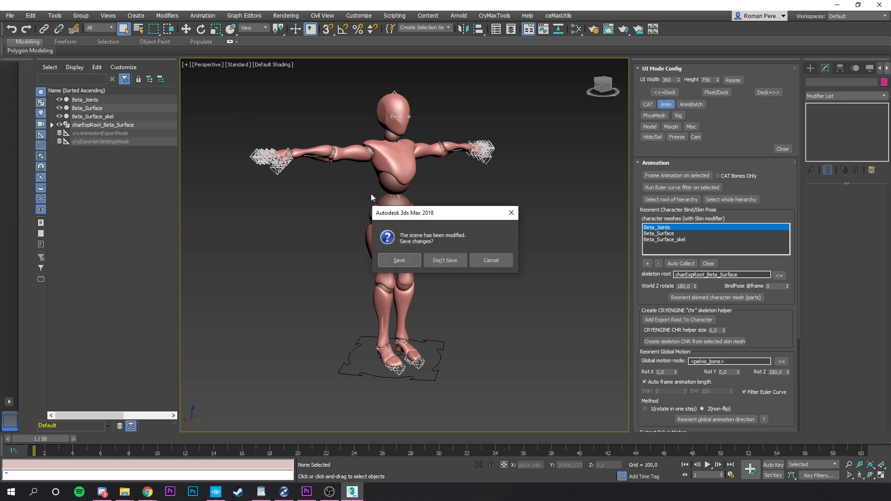
click(443, 259)
click(418, 258)
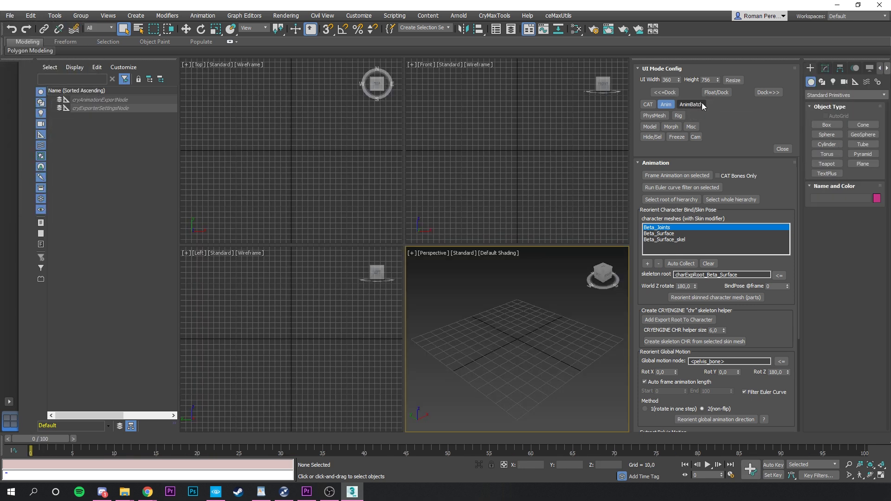
Turn off Anim, open the AnimBatch tool, and bring up the Explorer folder window.
click(667, 105)
click(690, 105)
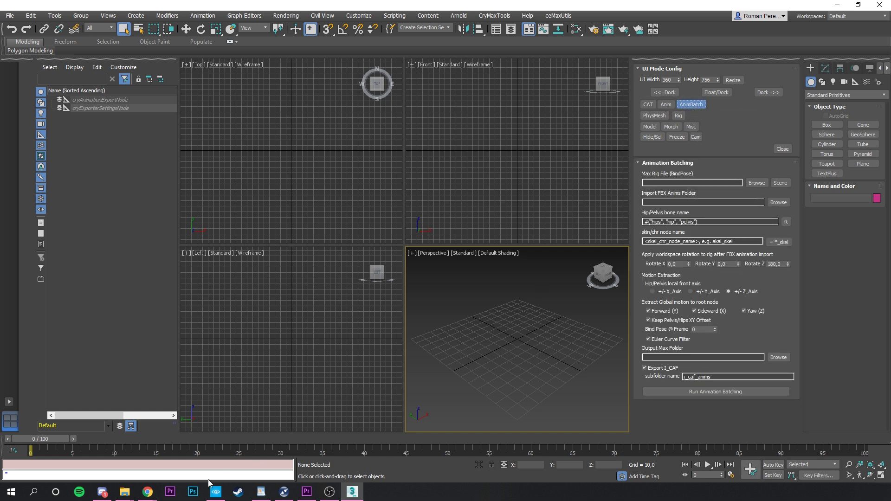
mouse_move(135, 492)
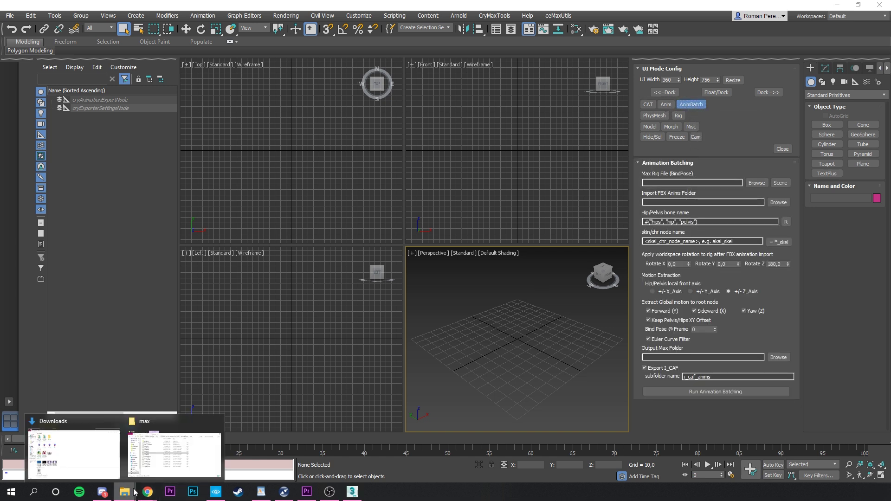
click(144, 454)
click(785, 126)
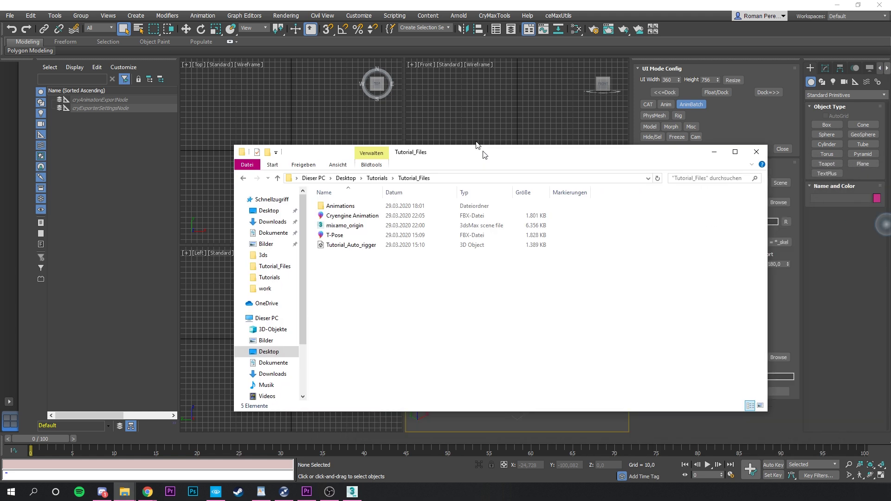
drag(478, 149, 482, 104)
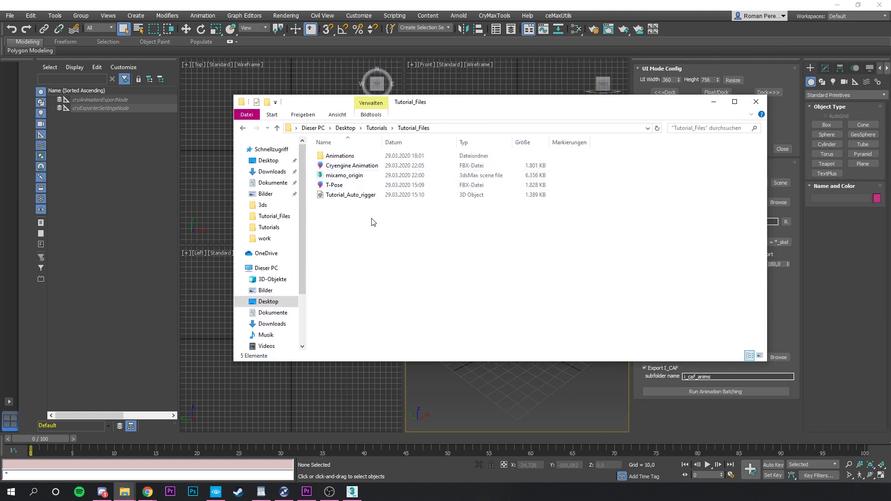
double_click(350, 158)
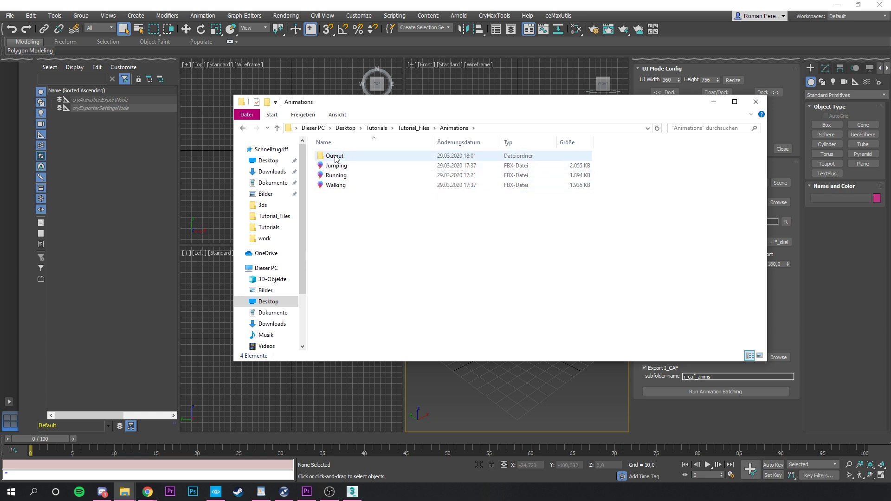
double_click(339, 158)
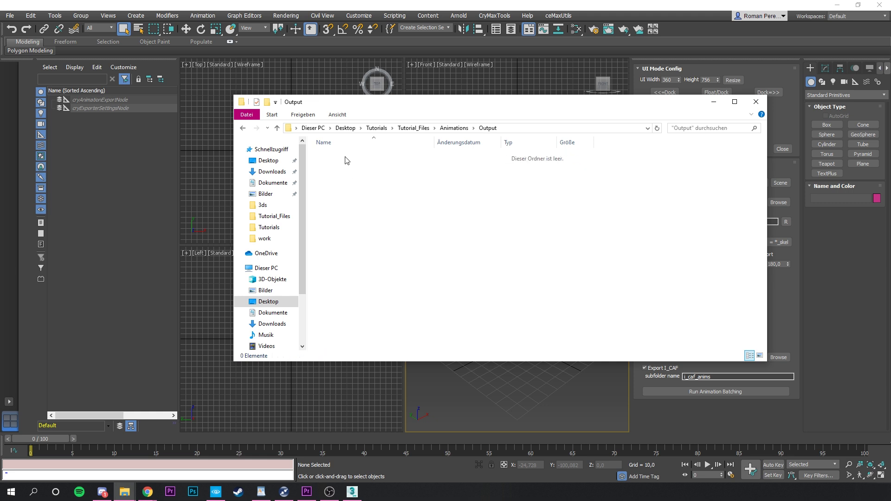
key(alt+Left)
key(alt+Left)
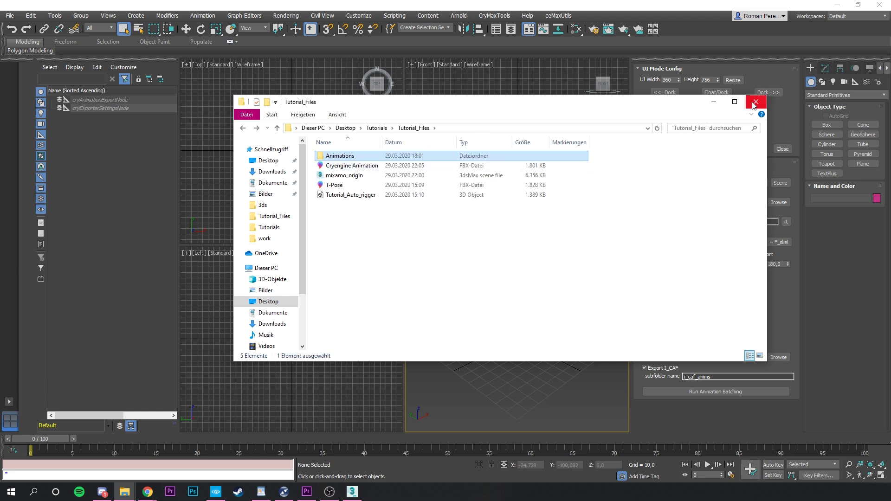
click(754, 104)
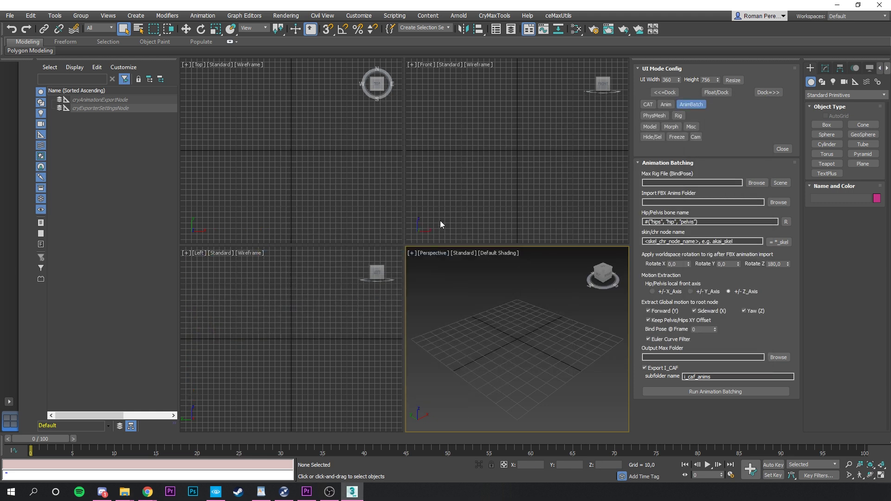
Load mixamo_origin as the Max rig file and choose Tutorials > Tutorial_Files > Animations for FBX import.
click(762, 183)
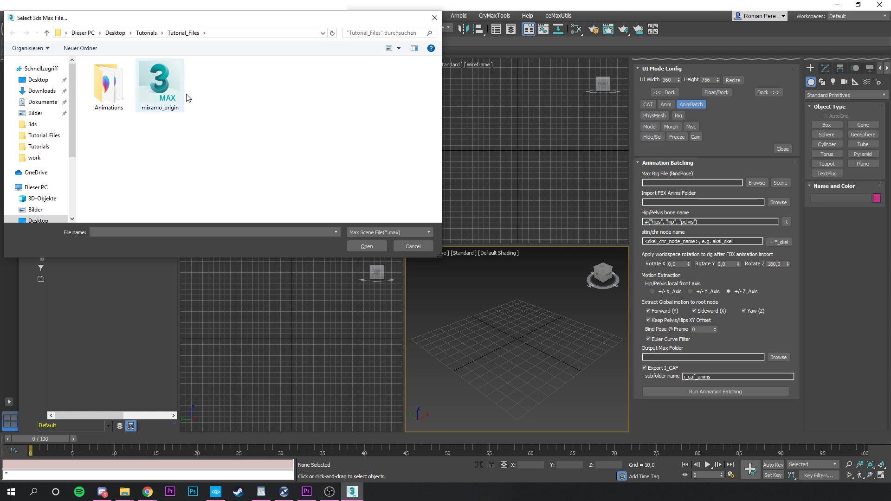
double_click(170, 85)
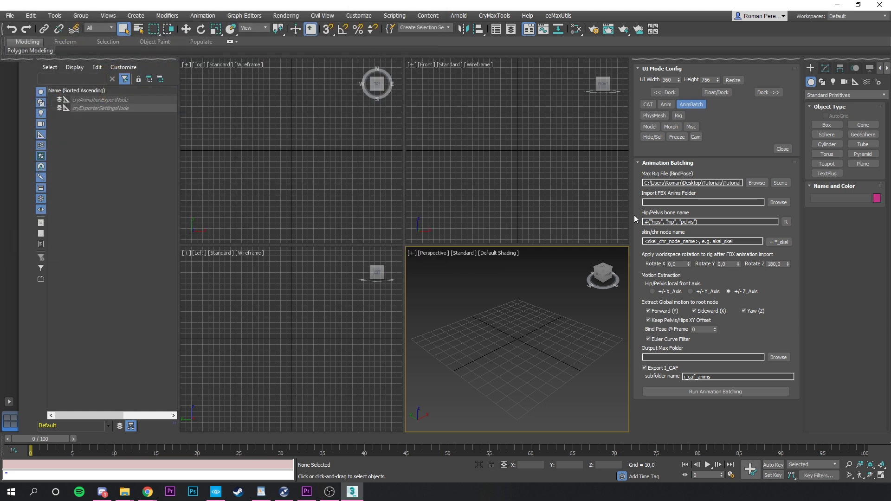
click(779, 203)
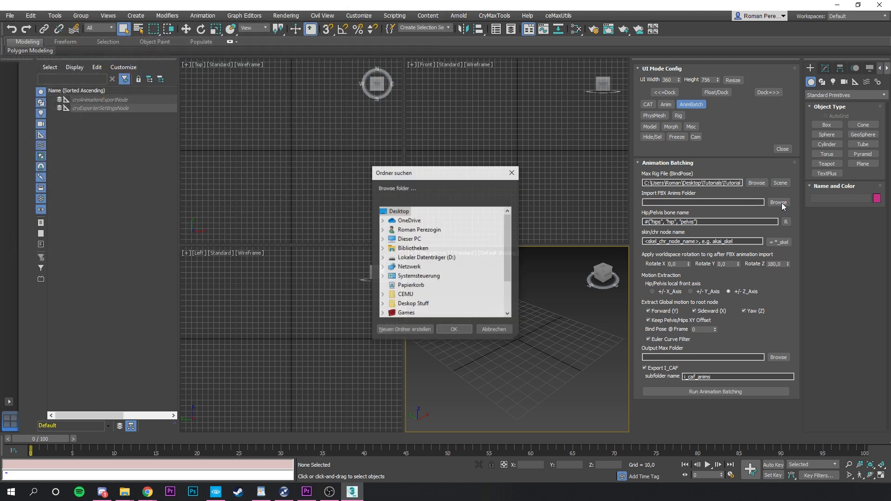
scroll(434, 256, down, 2)
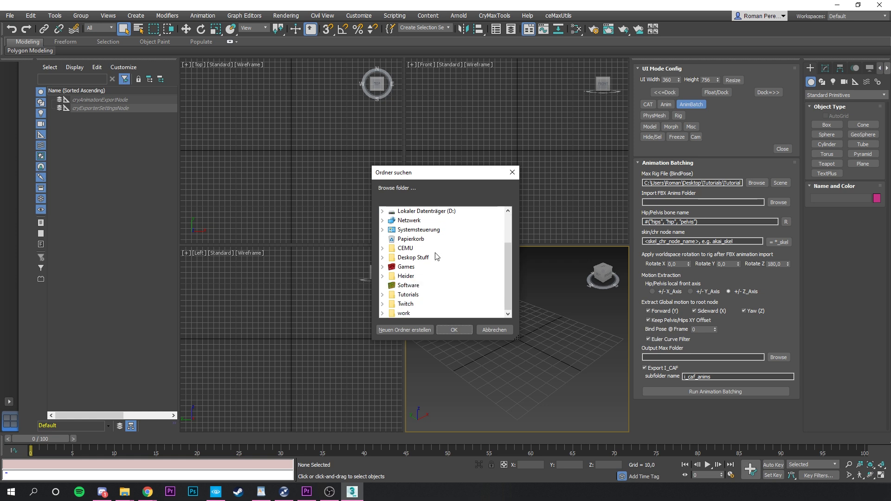
click(382, 295)
click(391, 286)
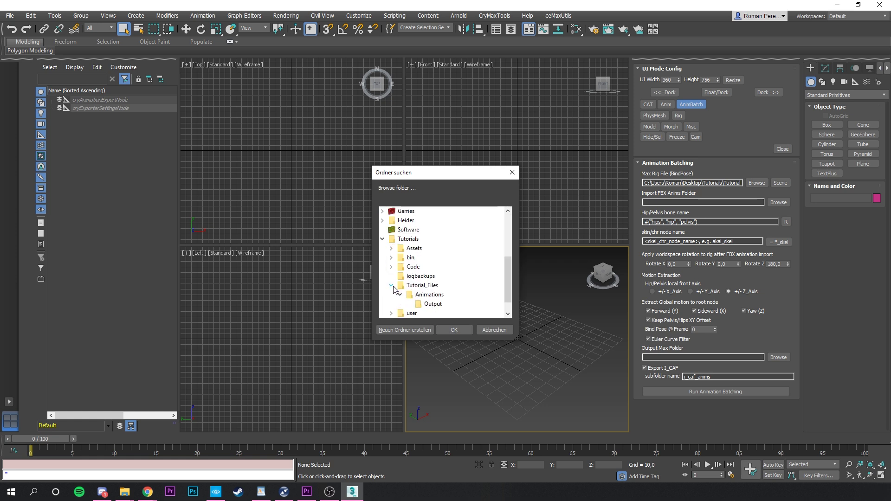
click(426, 296)
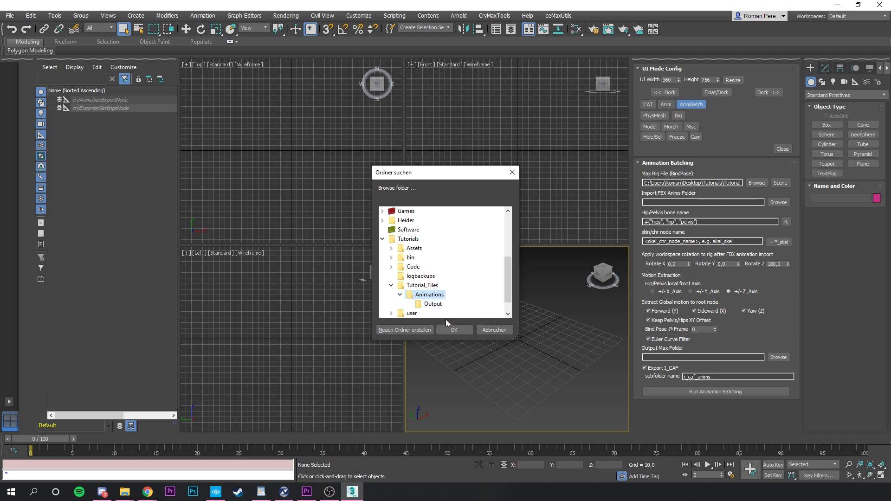
click(454, 330)
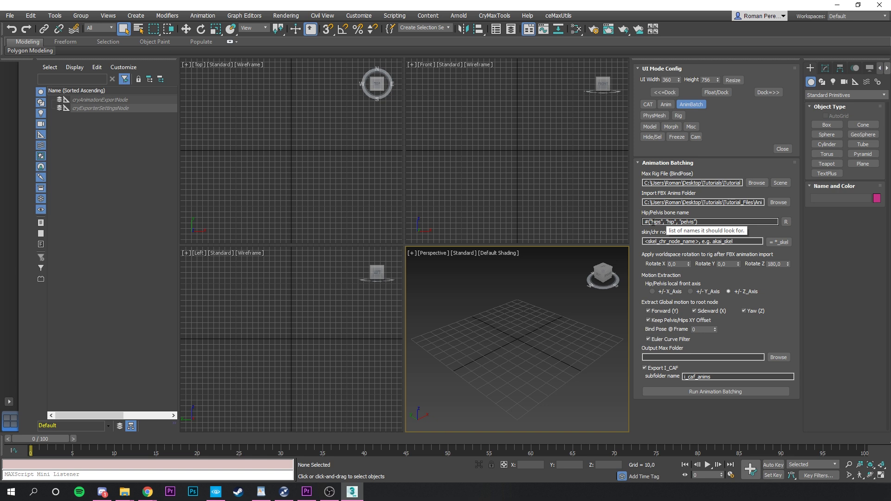
Add the 'Mixamo:rig::' prefix to the hip bone names and set the skin node to Beta_Surface_skel.
click(649, 223)
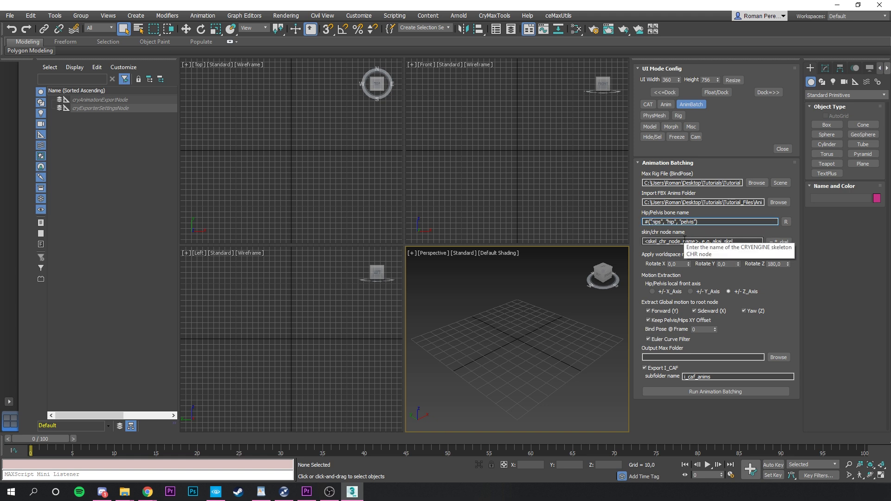
text(Mixamo)
text(:)
text(rig:)
text(:)
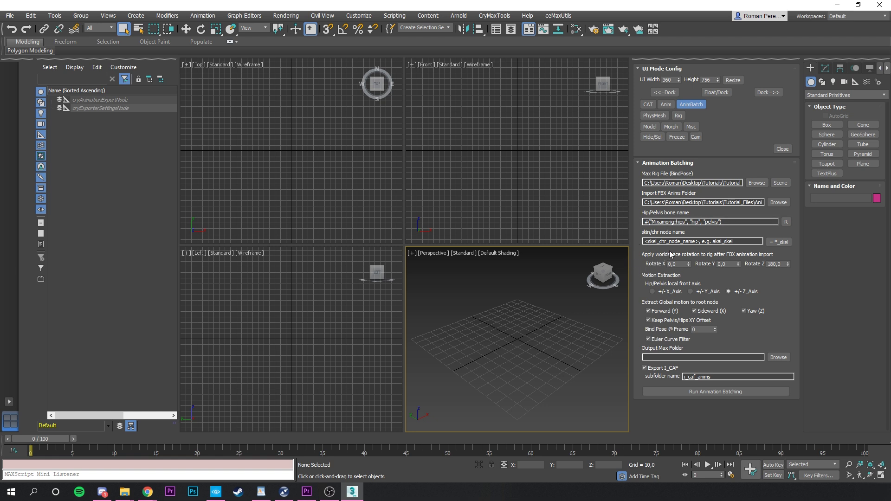
click(782, 243)
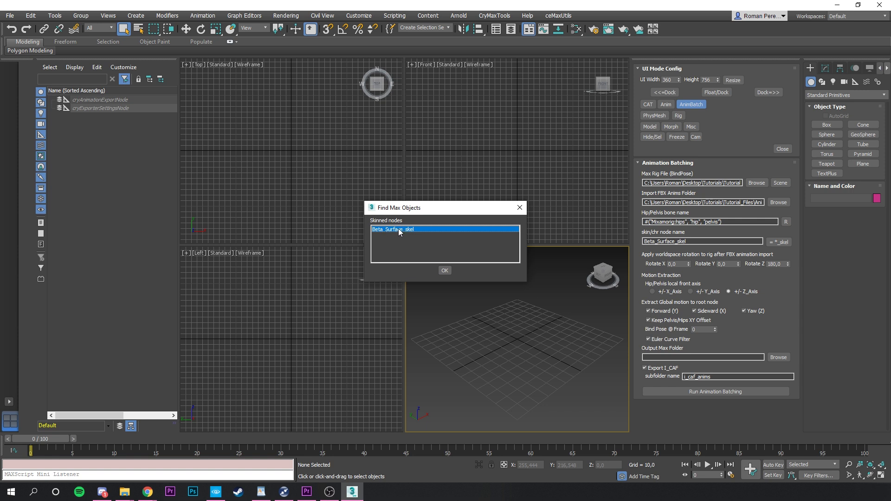
click(444, 272)
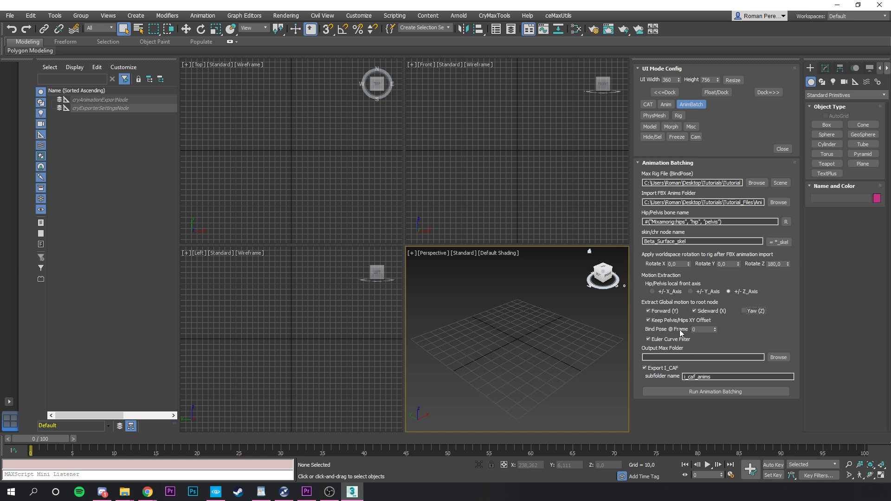
Browse through Tutorials > Tutorial_Files > Animations and pick Output as the Output Max Folder.
click(778, 358)
scroll(393, 297, down, 3)
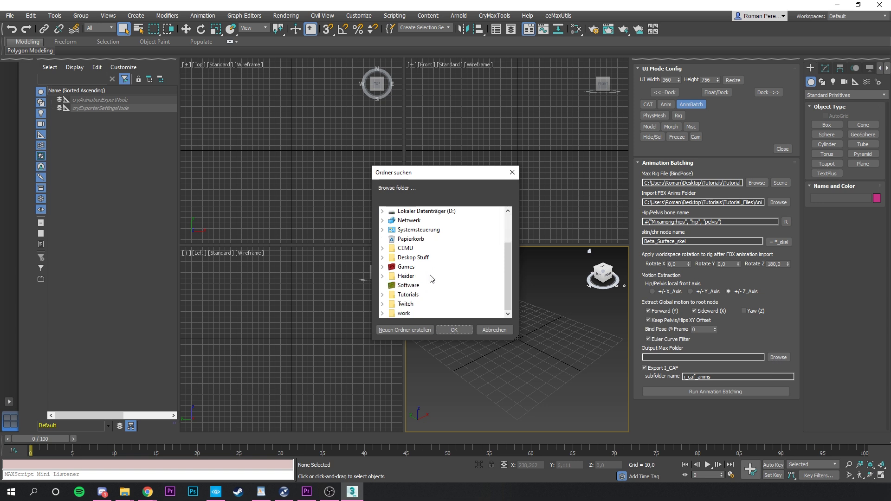
double_click(392, 298)
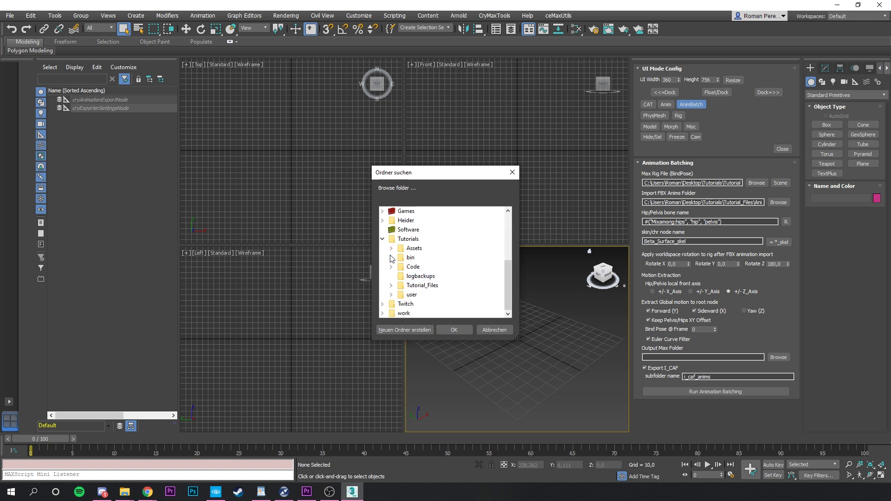
double_click(421, 285)
double_click(427, 295)
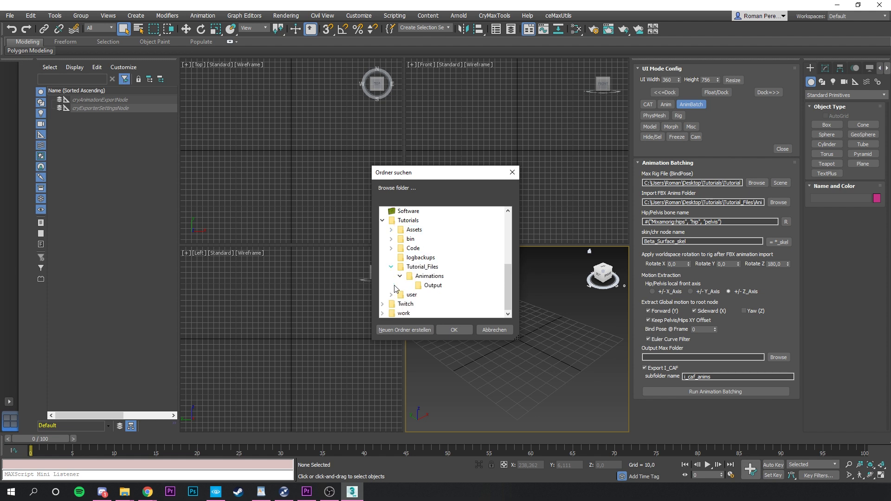
click(420, 286)
click(454, 330)
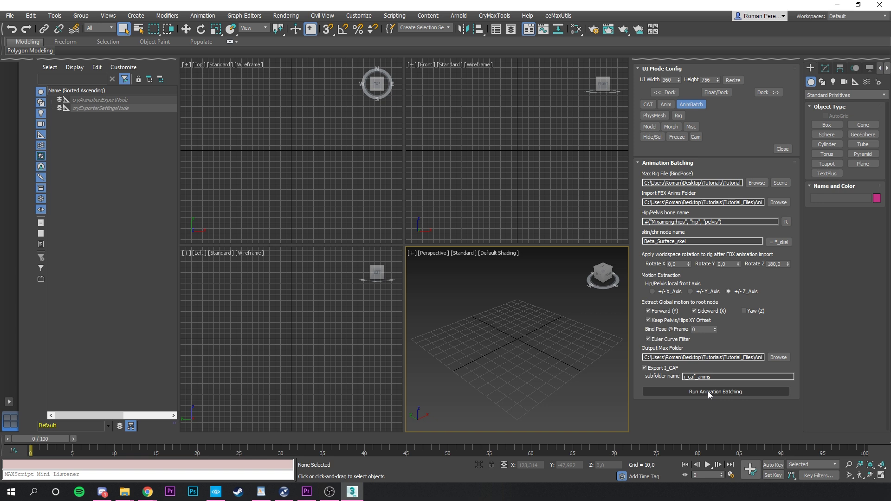
Run Animation Batching, accepting the scene reset prompt.
click(709, 391)
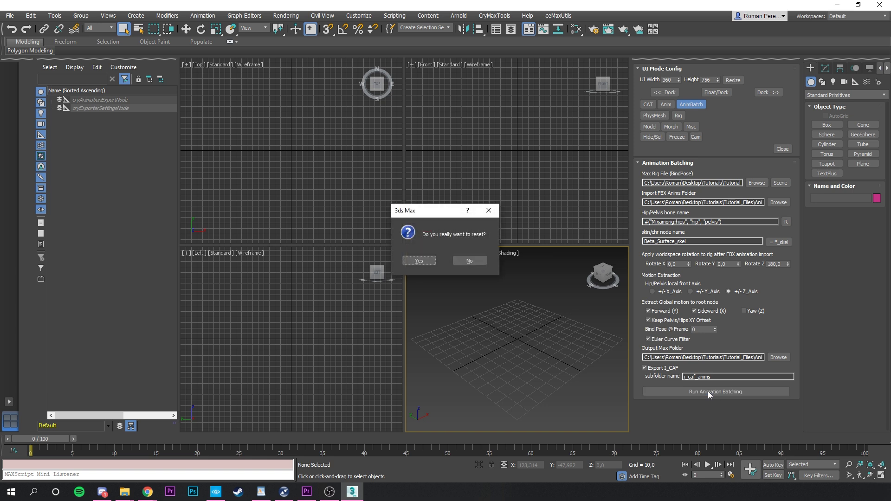
click(417, 262)
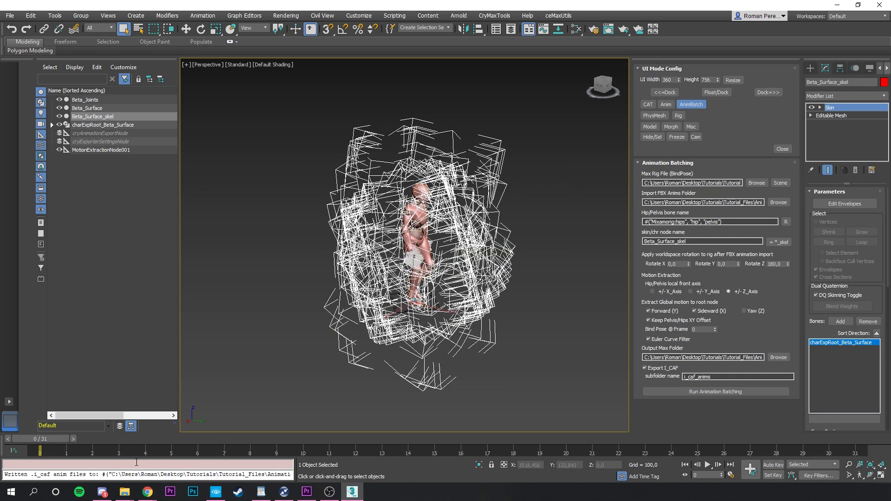
In Explorer, open Animations\Output and inspect the i_caf_anims and _retargeted_ folders.
mouse_move(124, 491)
click(156, 471)
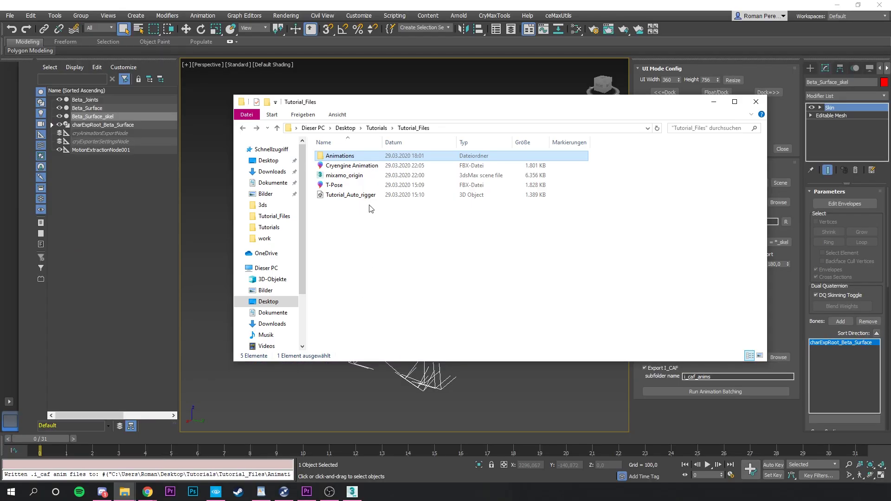
double_click(342, 157)
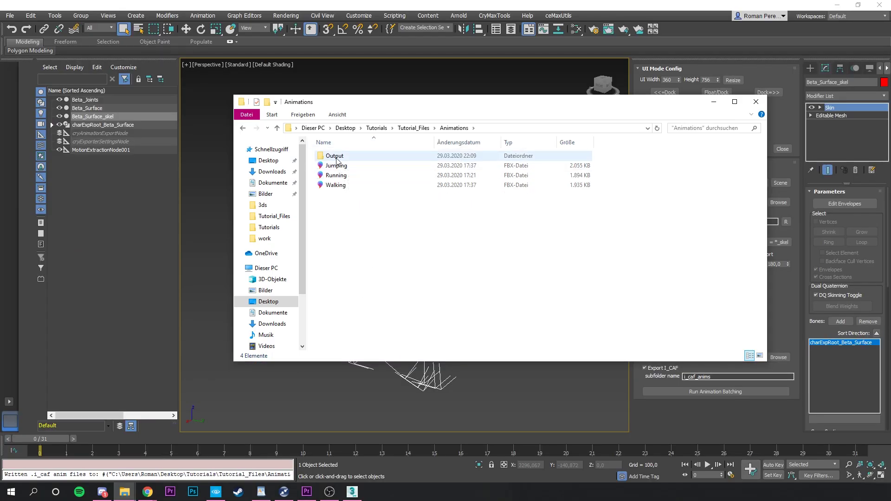
double_click(342, 158)
double_click(341, 166)
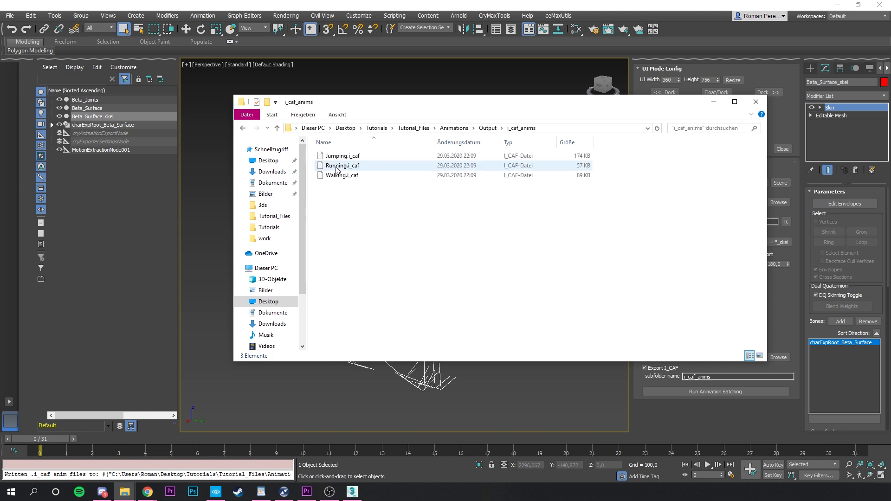
key(alt+Left)
double_click(338, 156)
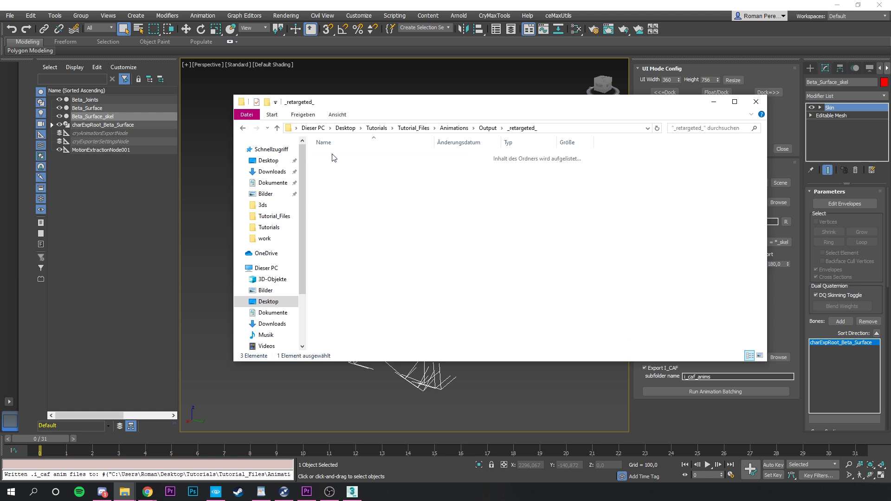
key(alt+Left)
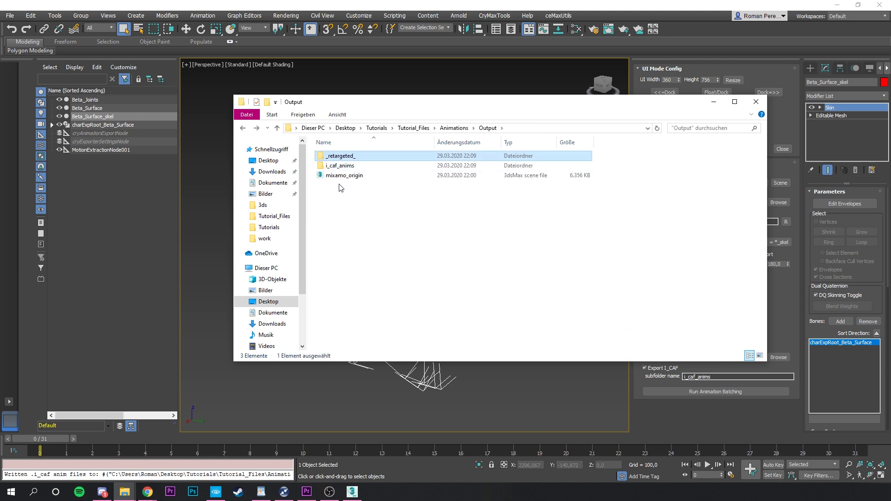
click(757, 102)
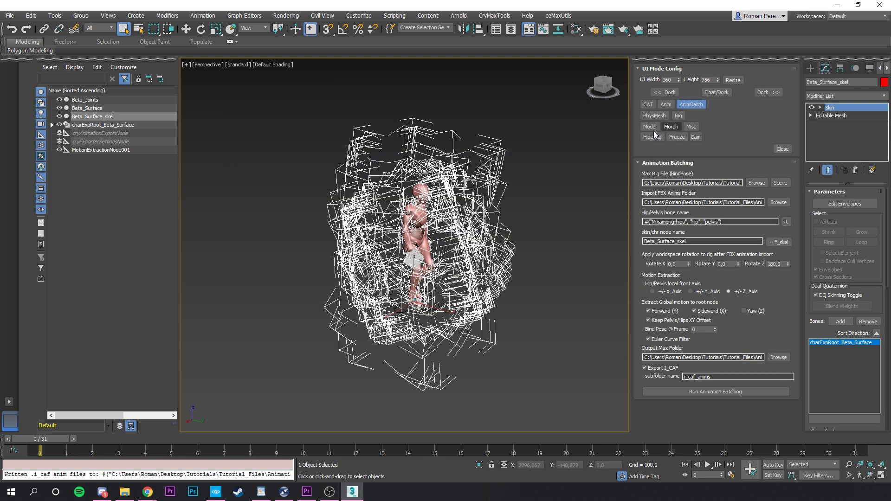
click(501, 137)
scroll(508, 144, up, 6)
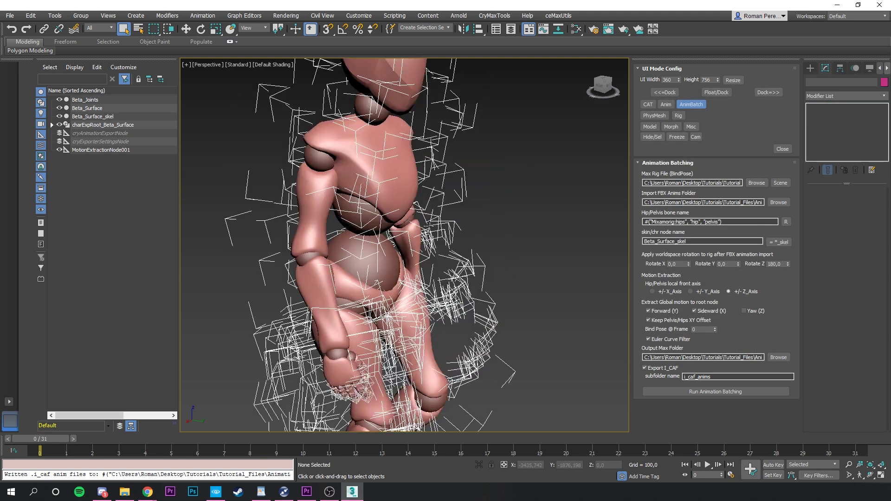
alt+middle_drag(508, 144, 580, 102)
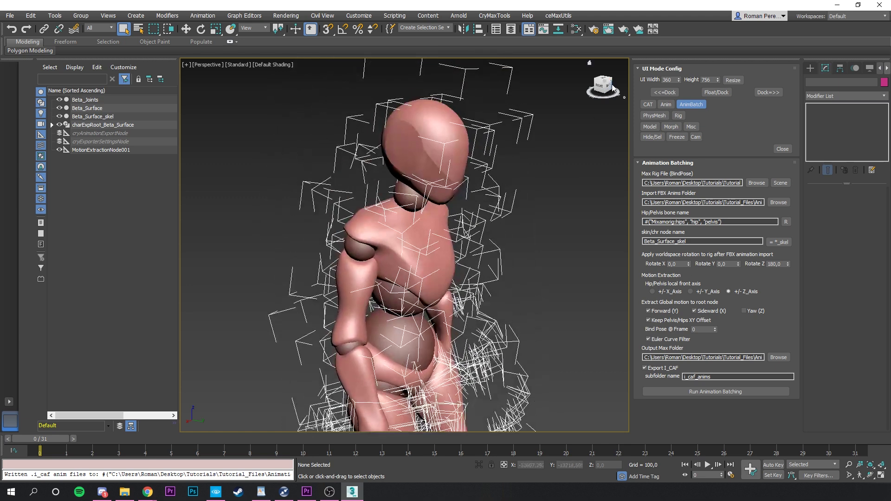
drag(602, 86, 608, 88)
alt+middle_drag(418, 209, 460, 225)
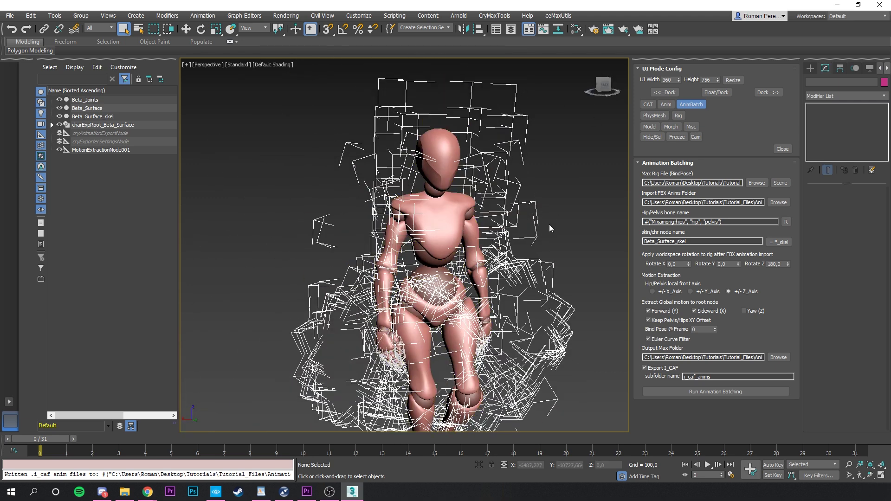